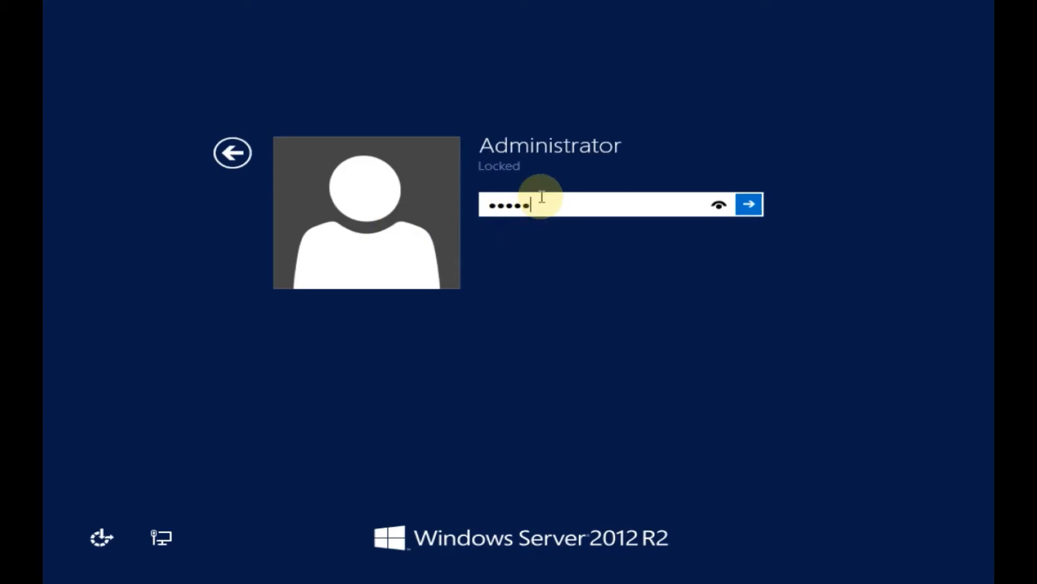
# - Sign in as Administrator, re-entering the password after the first attempt is rejected
pyautogui.press('Return')
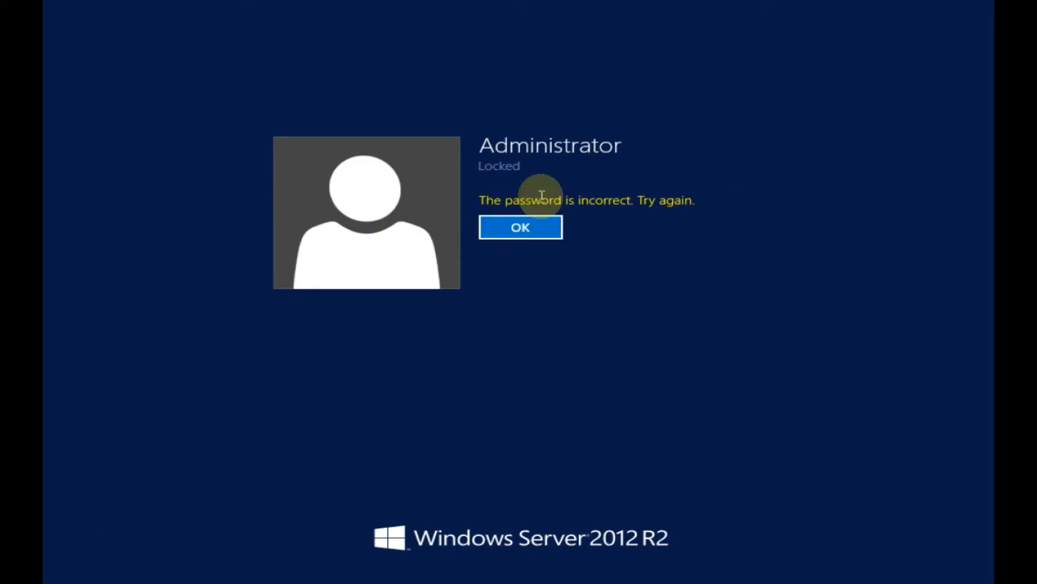
pyautogui.press('Return')
pyautogui.write('P')
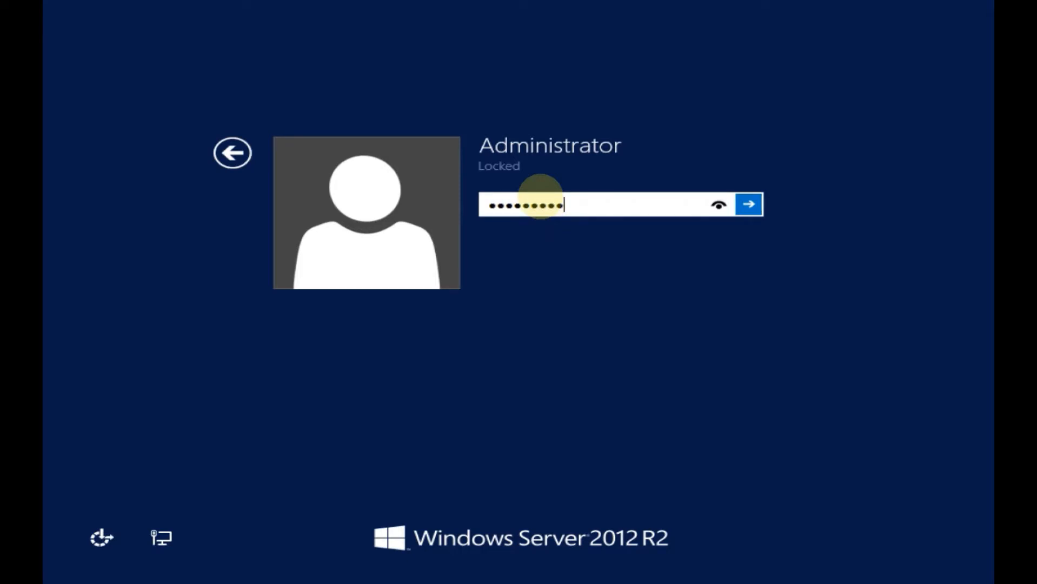
pyautogui.press('Return')
pyautogui.rightClick(519, 182)
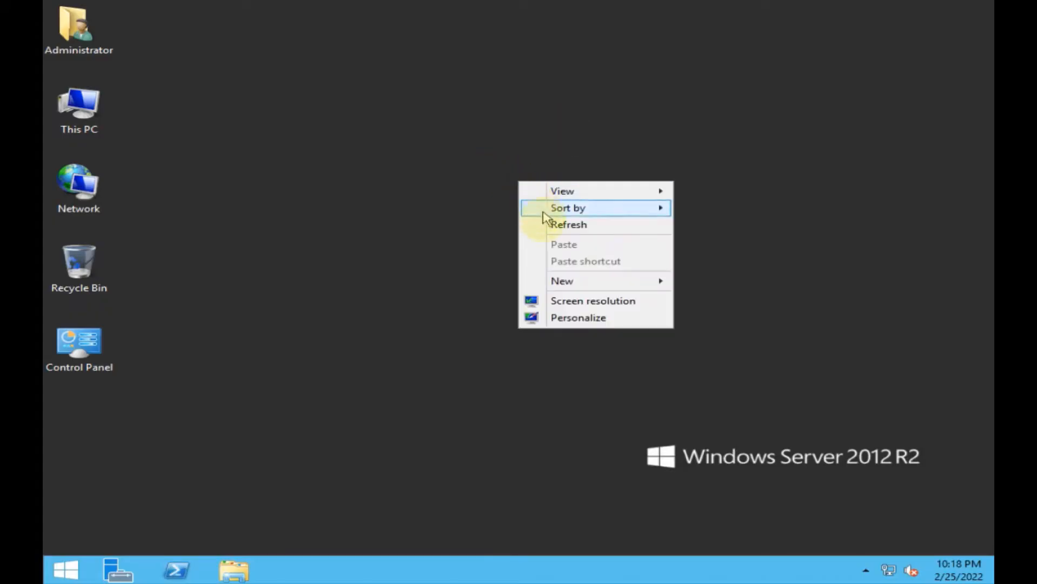
# - Search the Start screen for dcpromo and launch it from the results
pyautogui.click(544, 222)
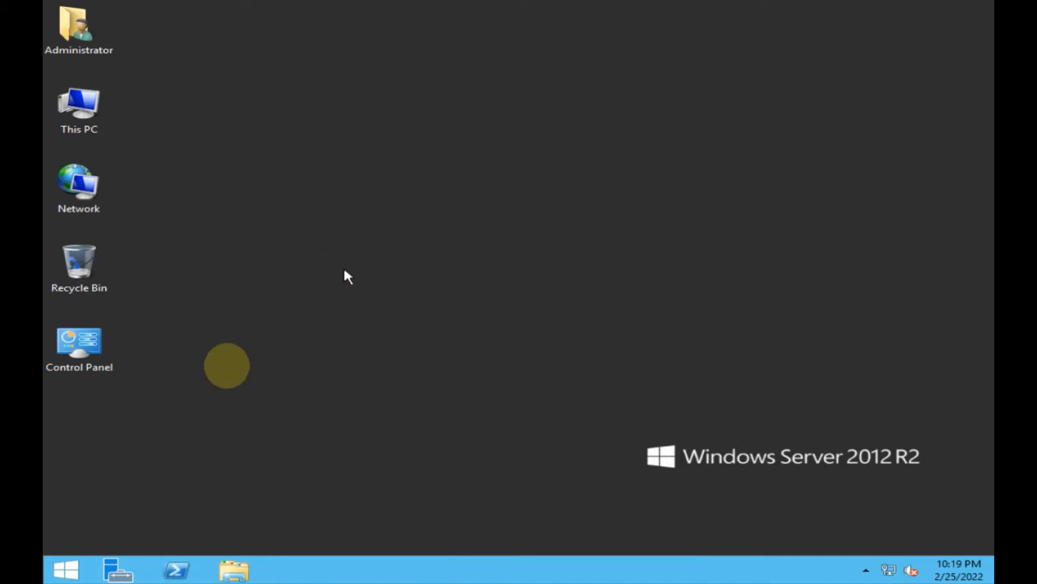
pyautogui.click(68, 574)
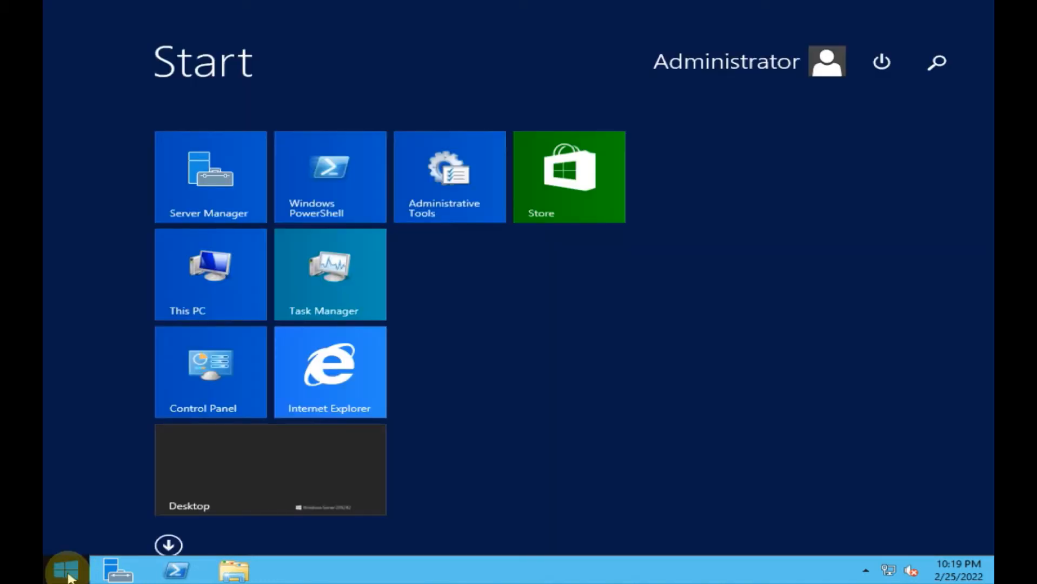
pyautogui.write('dcpromo')
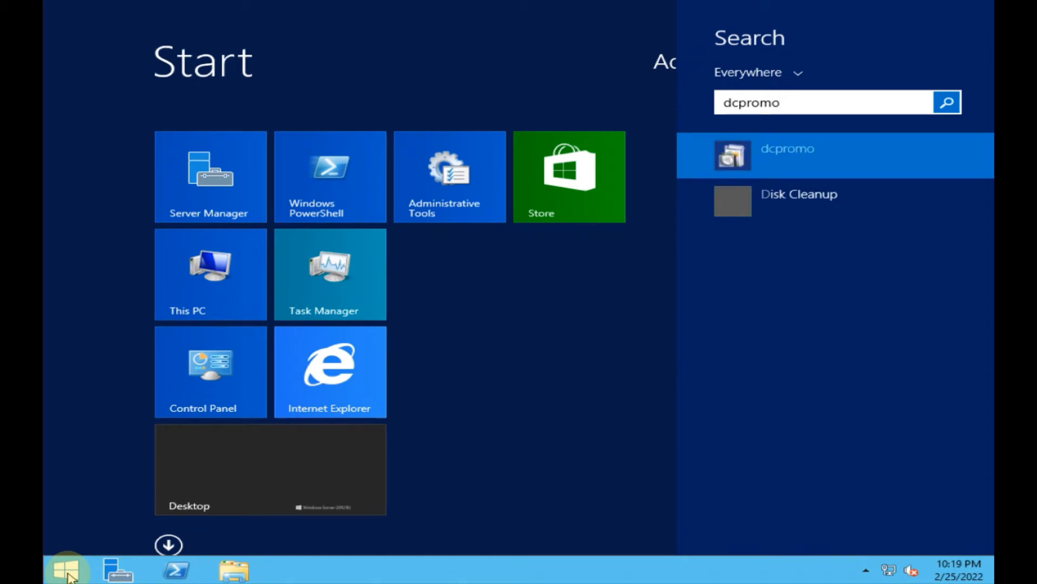
pyautogui.click(797, 150)
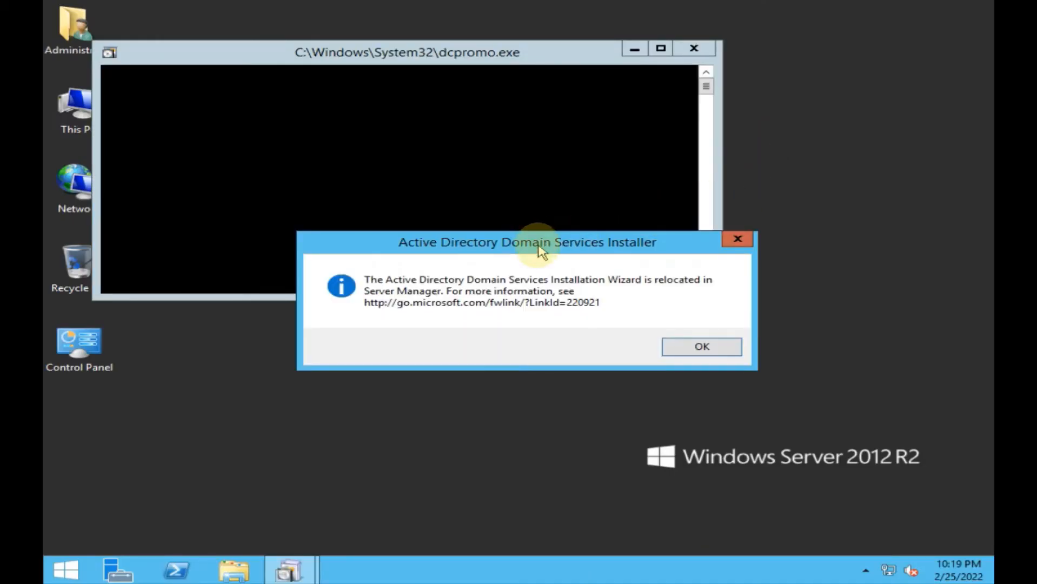
# - Move the AD DS Installer notice around, then close it to exit dcpromo
pyautogui.moveTo(540, 250); pyautogui.dragTo(489, 185)
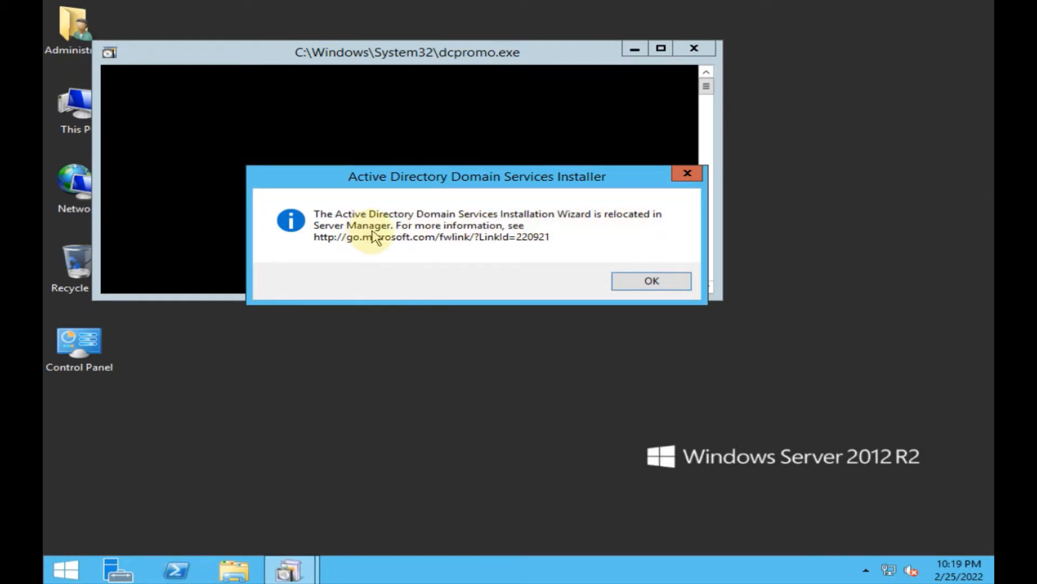
pyautogui.moveTo(462, 176); pyautogui.dragTo(508, 269)
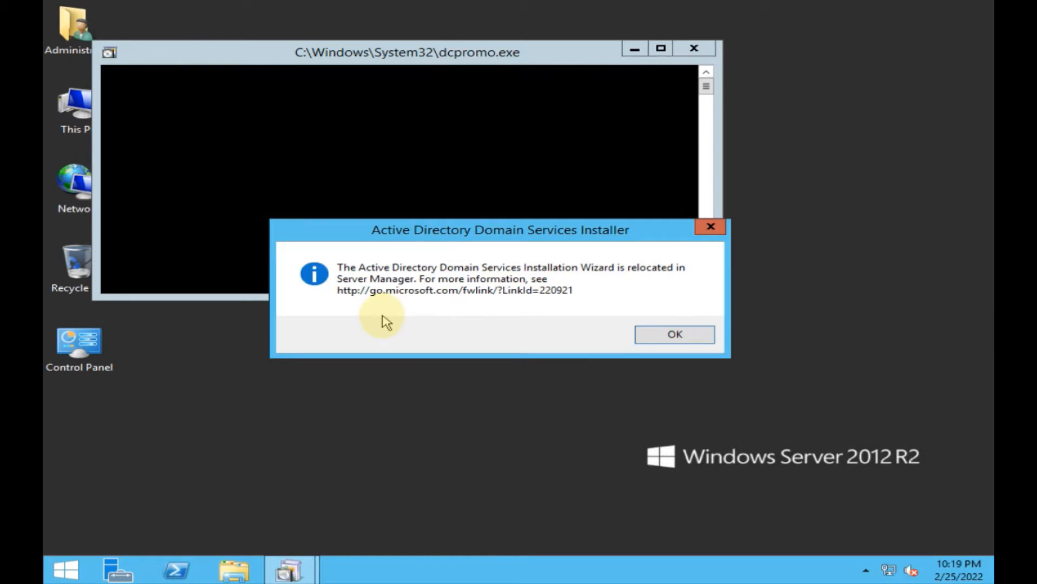
pyautogui.moveTo(555, 238); pyautogui.dragTo(500, 270)
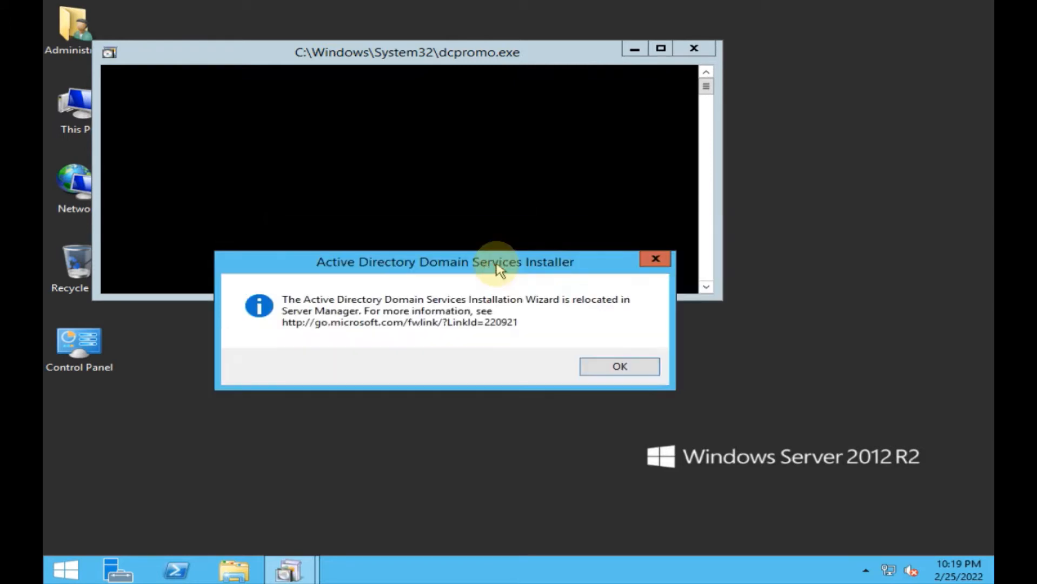
pyautogui.click(655, 261)
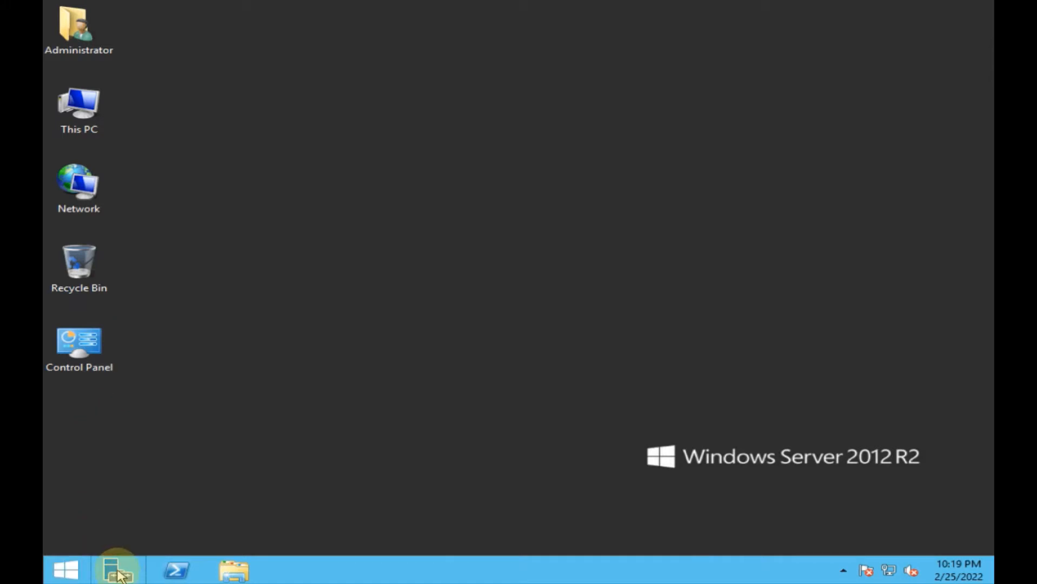
# - Launch Server Manager from the Start screen
pyautogui.click(64, 573)
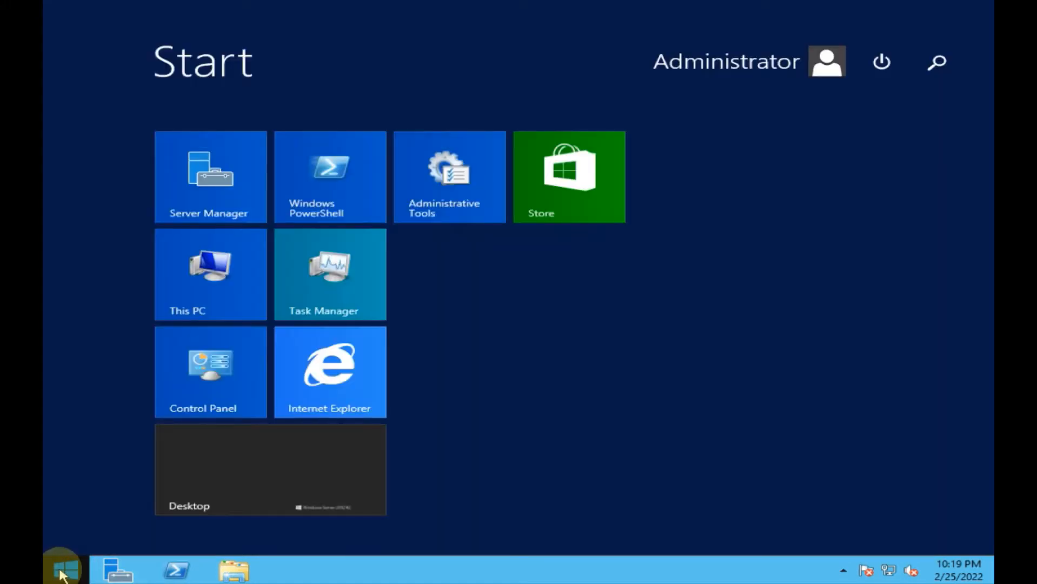
pyautogui.click(211, 175)
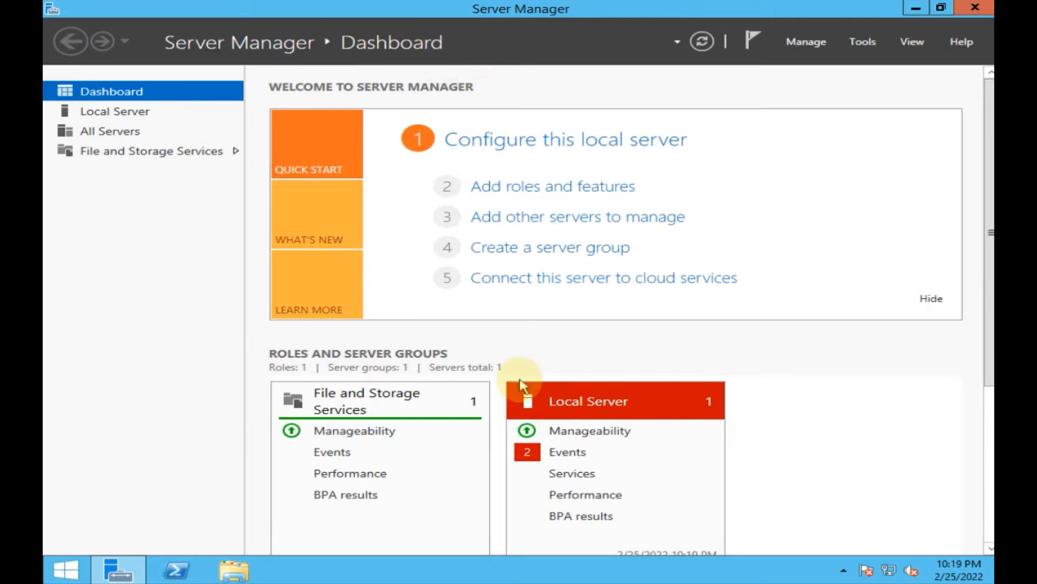
pyautogui.scroll(-3, 519, 357)
pyautogui.scroll(-2, 626, 451)
pyautogui.scroll(5, 643, 426)
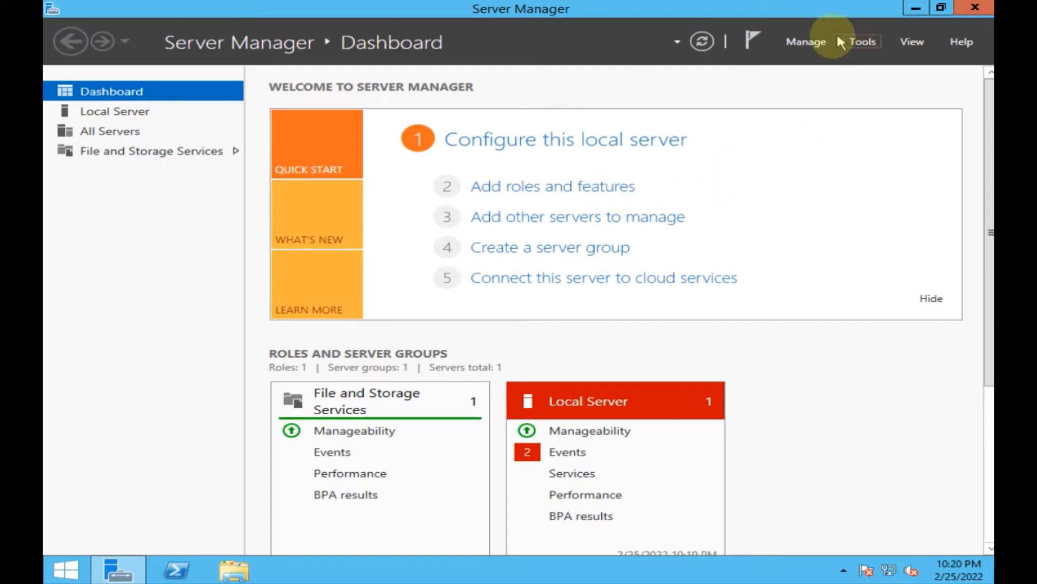
# - Start the Add Roles and Features Wizard from the Manage menu
pyautogui.click(808, 42)
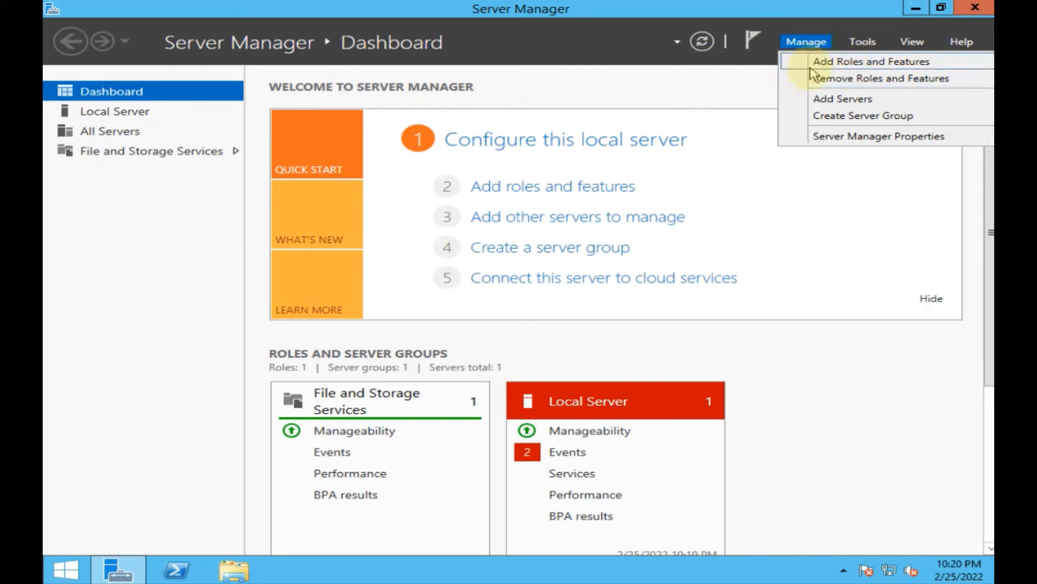
pyautogui.click(557, 184)
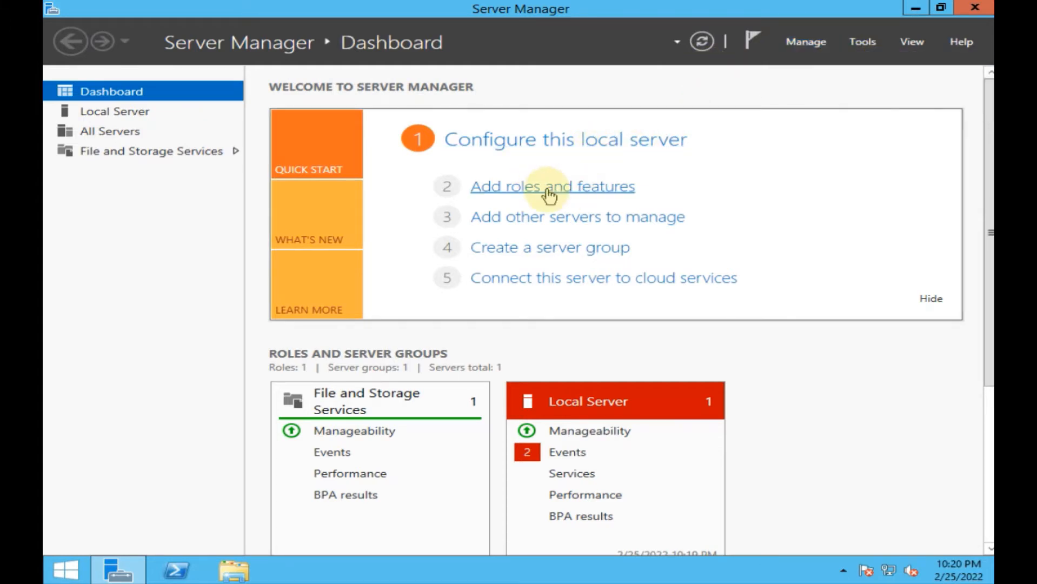
pyautogui.click(549, 191)
pyautogui.moveTo(470, 61); pyautogui.dragTo(574, 66)
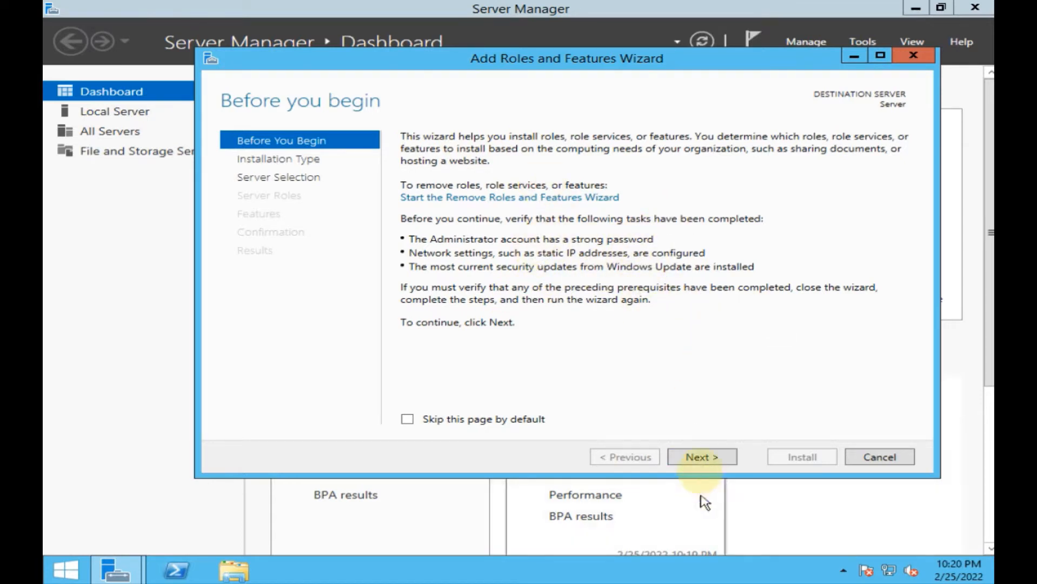
# - Advance through the introductory, installation type and destination server pages to Server Roles
pyautogui.click(703, 460)
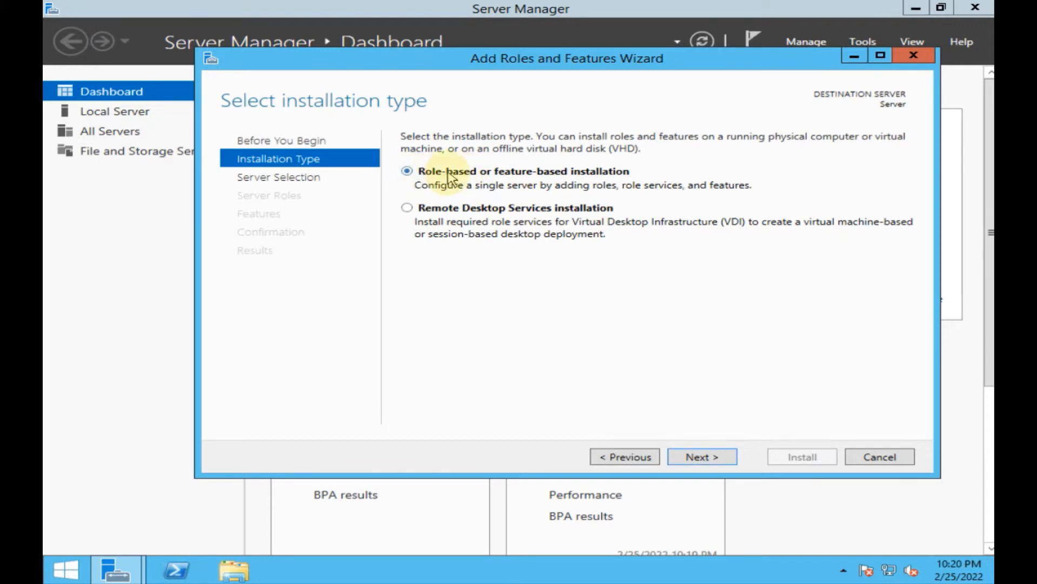
pyautogui.click(704, 460)
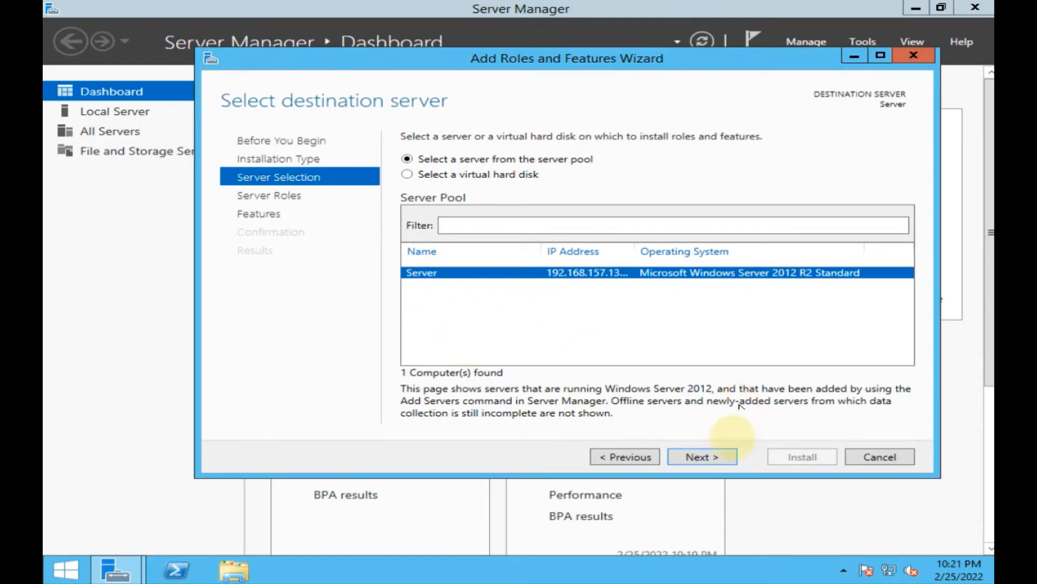
pyautogui.click(712, 462)
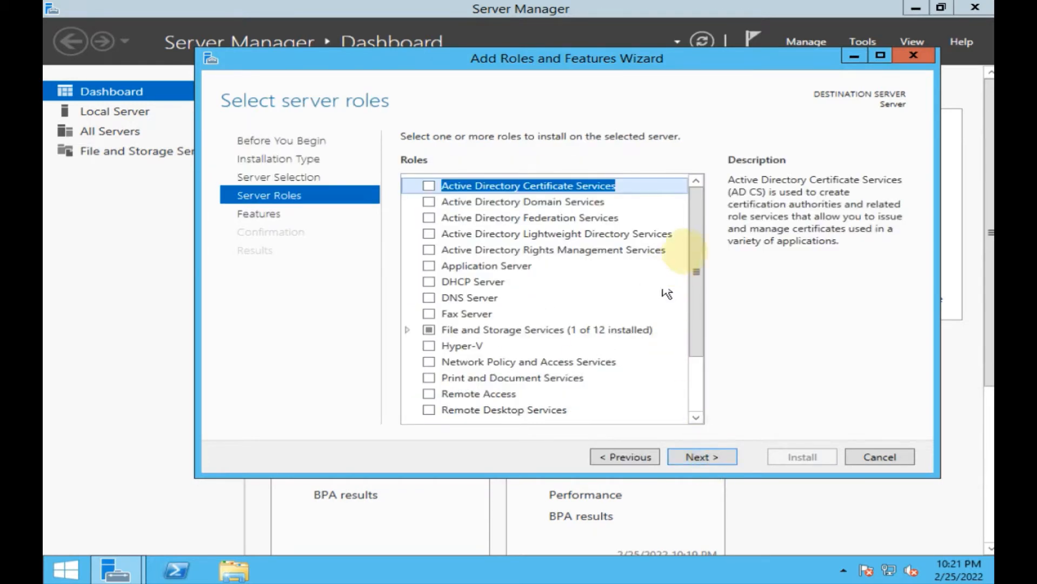
pyautogui.moveTo(696, 206)
pyautogui.mouseDown()
pyautogui.moveTo(695, 308)
pyautogui.moveTo(693, 191)
pyautogui.mouseUp()
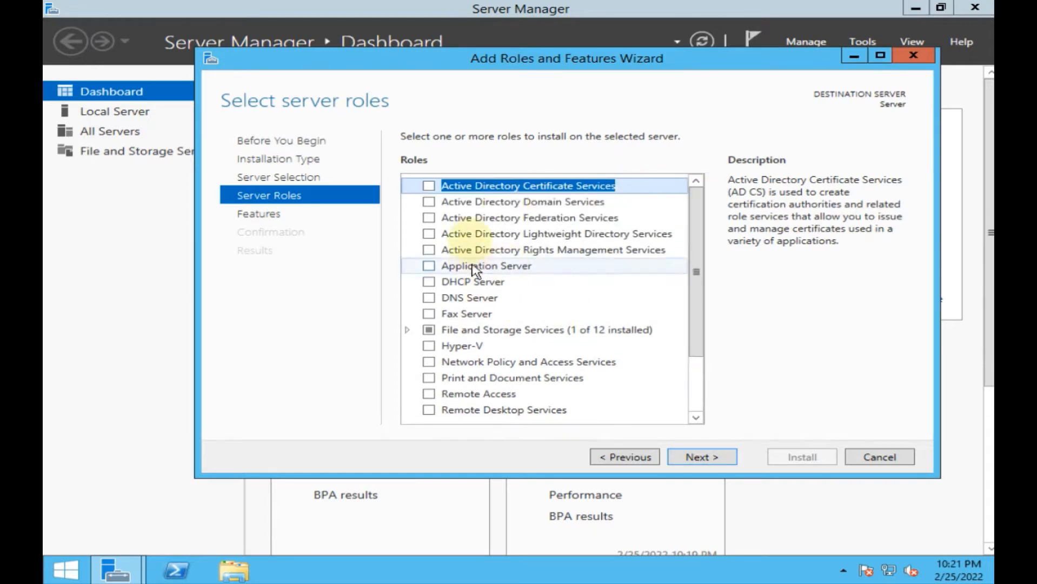
# - Tick Active Directory Domain Services and accept its required management features
pyautogui.scroll(-2, 466, 349)
pyautogui.scroll(-1, 466, 348)
pyautogui.scroll(2, 452, 411)
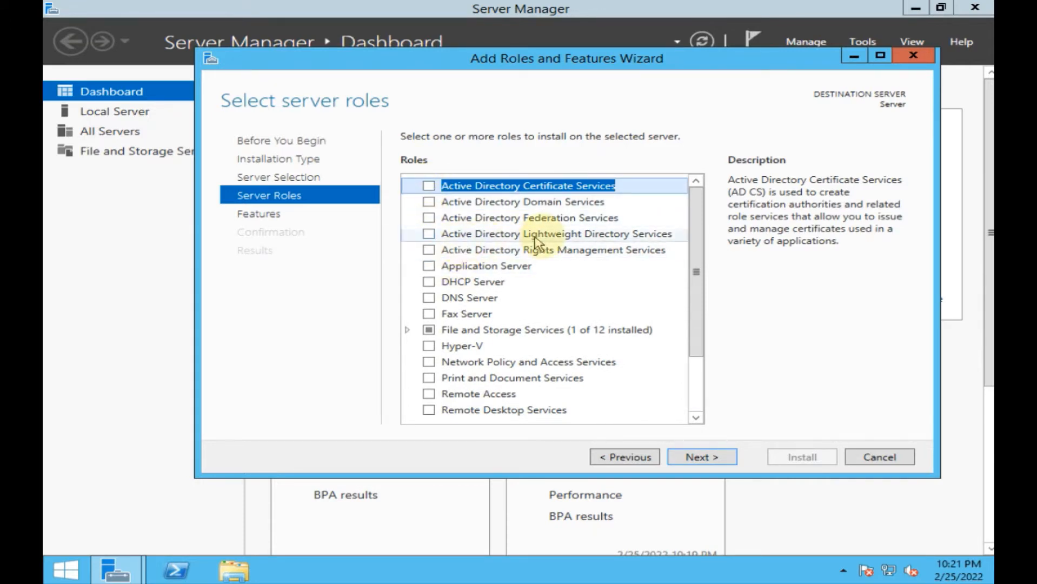
pyautogui.click(573, 204)
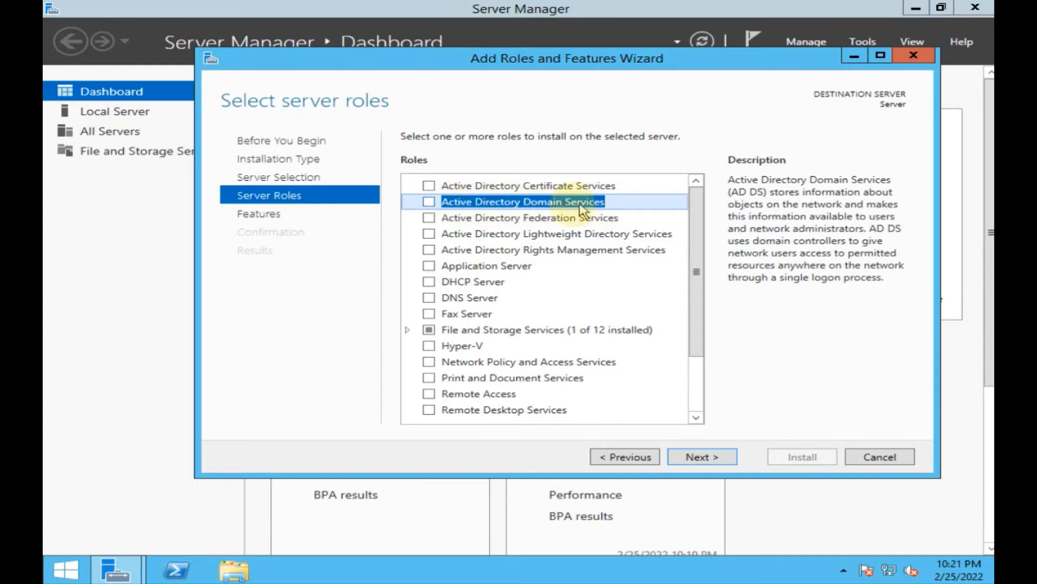
pyautogui.click(429, 202)
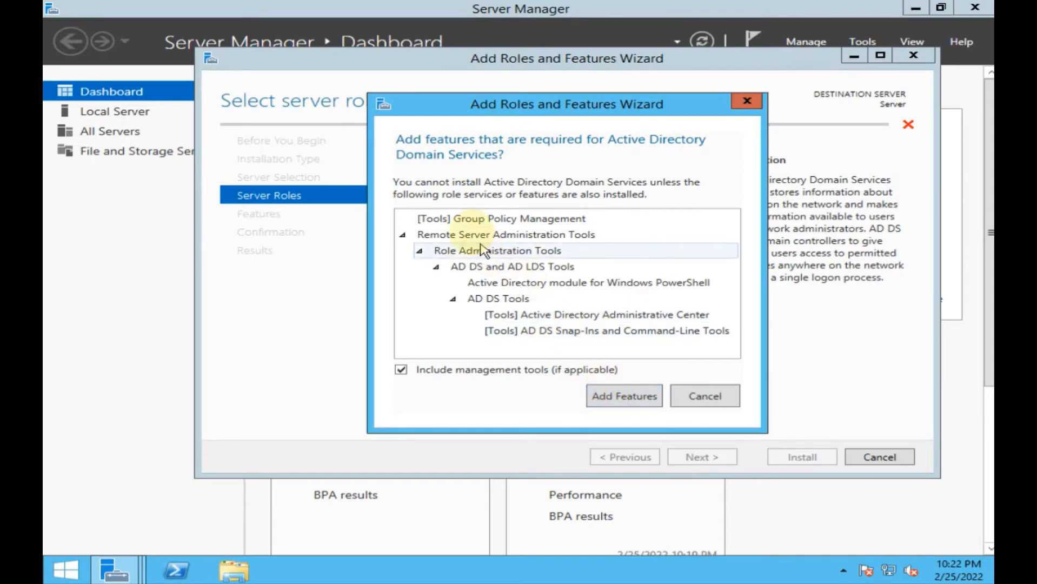
pyautogui.click(632, 401)
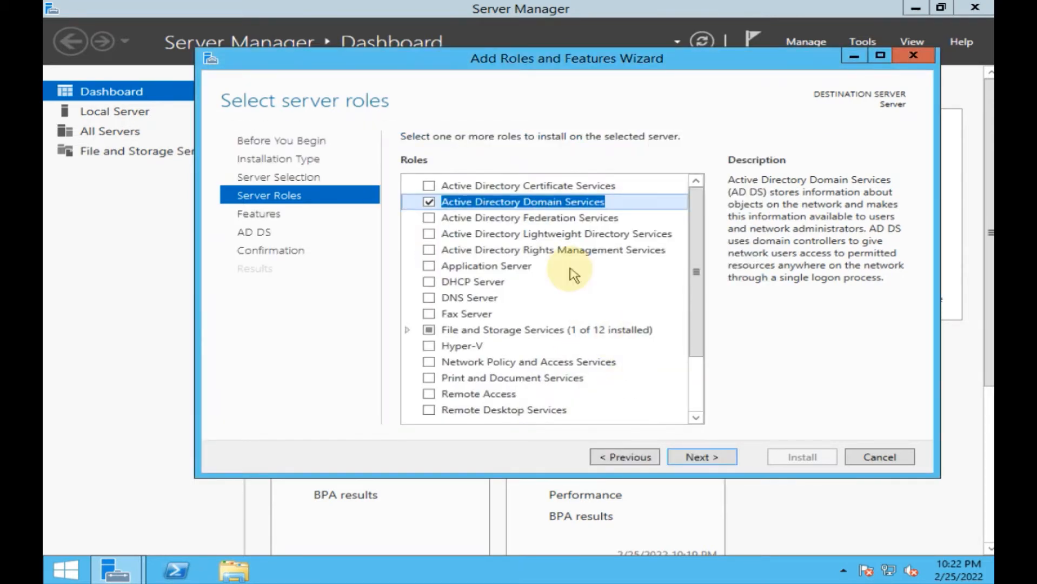
# - Move past the Features list and AD DS information page toward Confirm installation selections
pyautogui.click(702, 458)
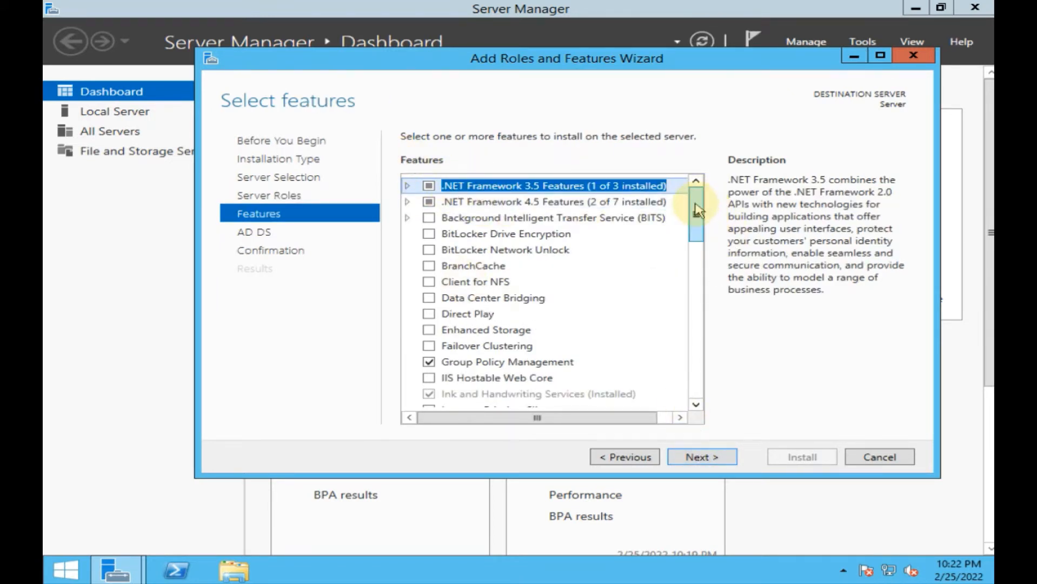
pyautogui.moveTo(696, 211); pyautogui.dragTo(693, 267)
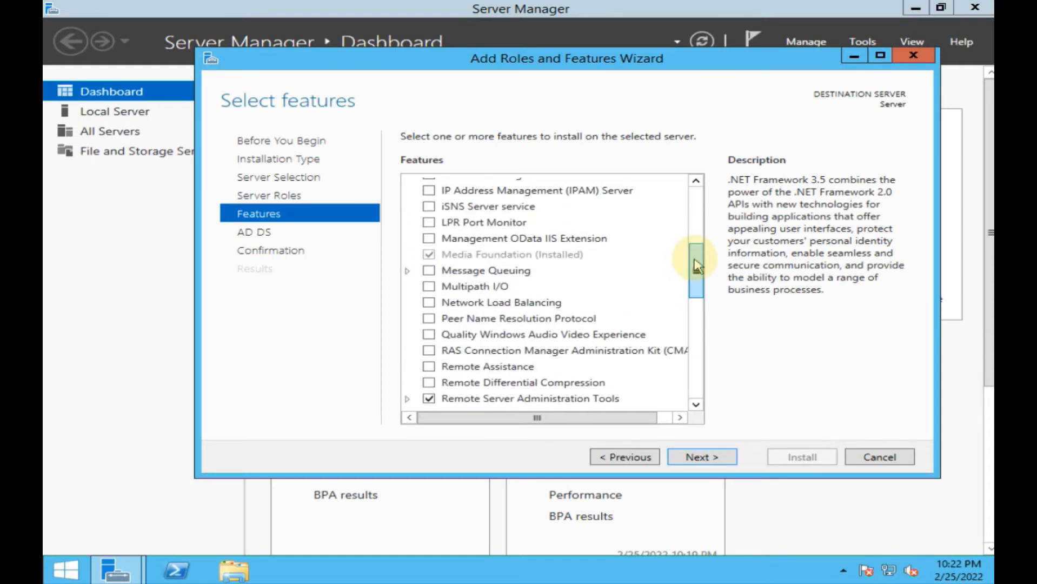
pyautogui.moveTo(695, 267); pyautogui.dragTo(693, 235)
pyautogui.click(724, 461)
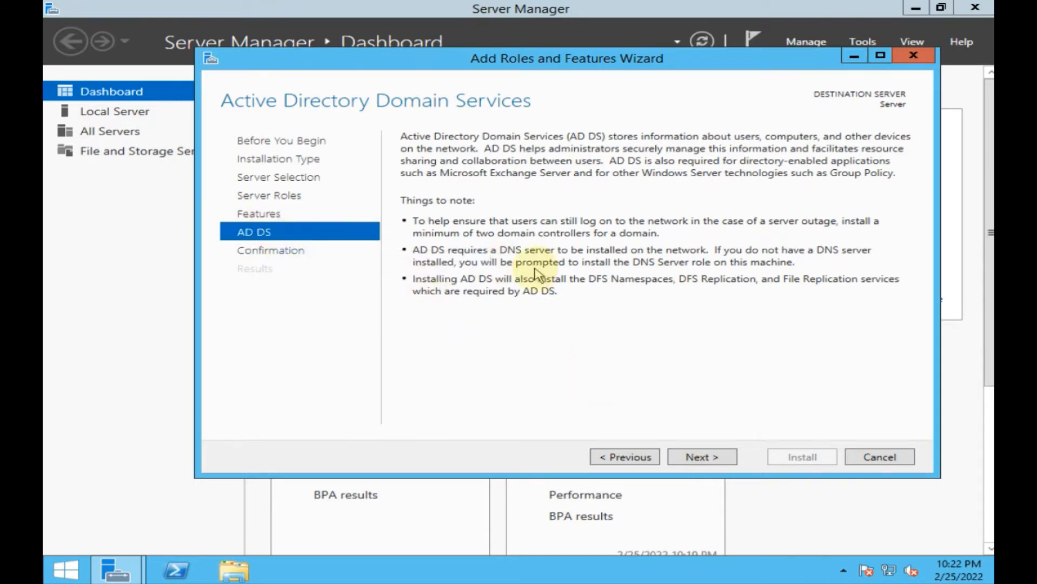
pyautogui.click(704, 457)
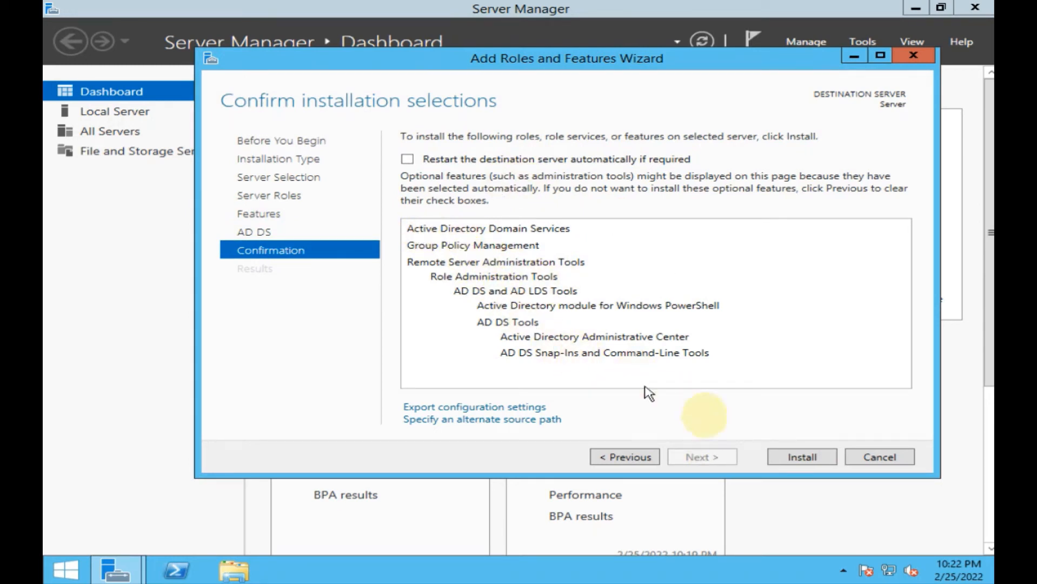
# - Install AD DS and its management tools, waiting until installation succeeds
pyautogui.click(811, 460)
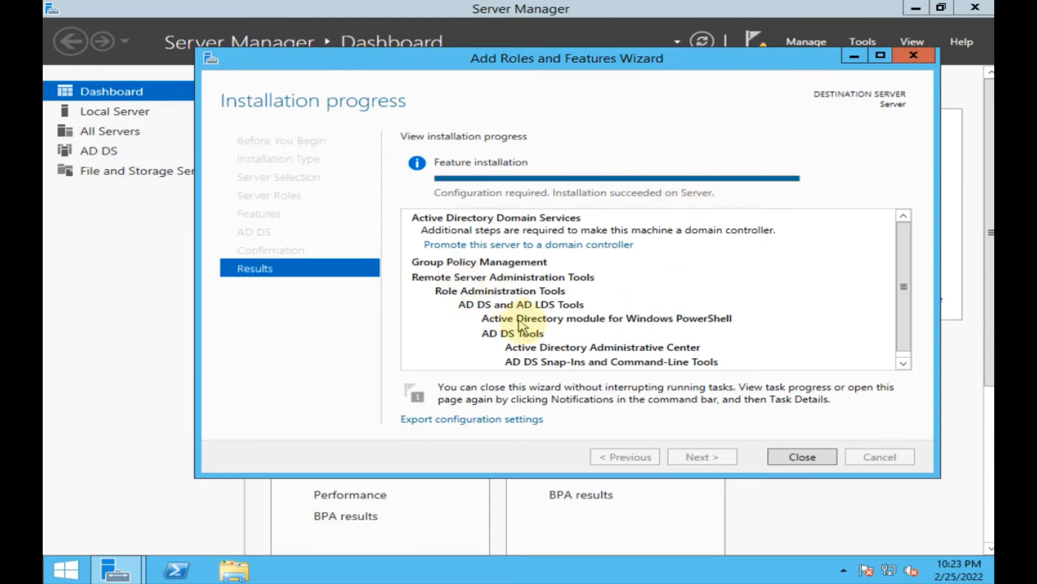
# - Follow the 'Promote this server to a domain controller' link to open the AD DS Configuration Wizard
pyautogui.scroll(-1, 526, 321)
pyautogui.scroll(1, 535, 326)
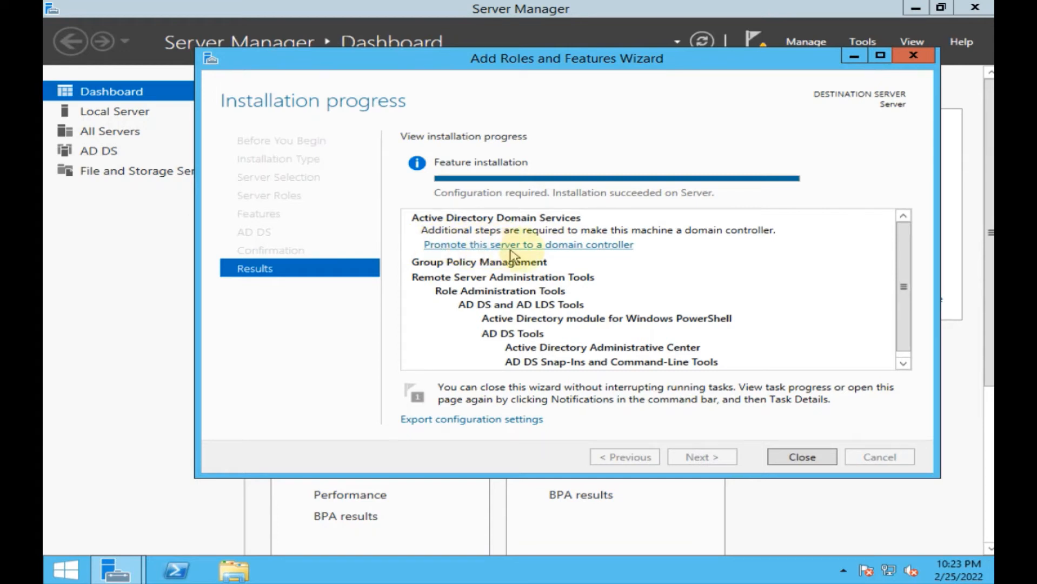
pyautogui.click(549, 245)
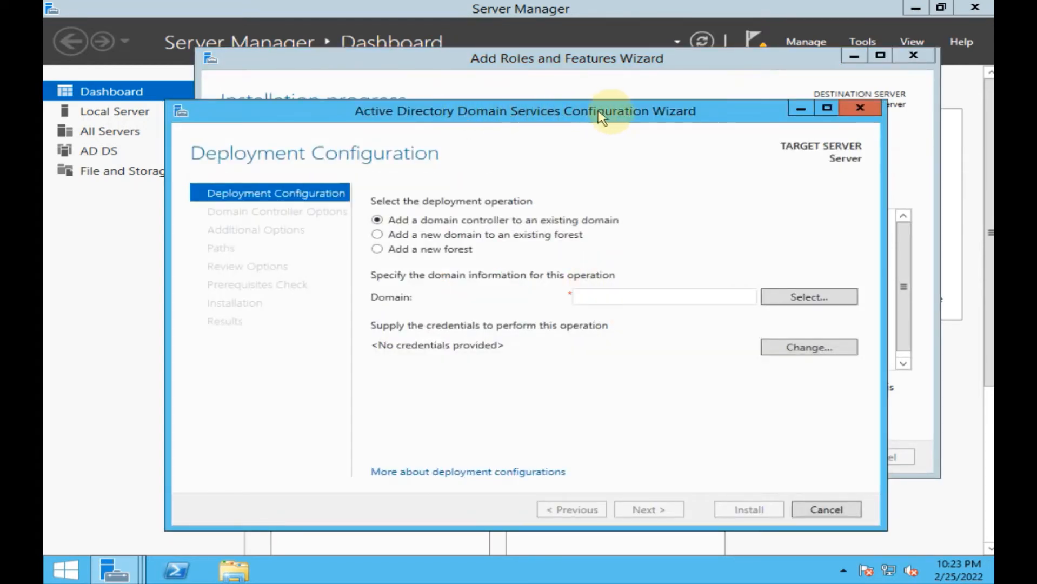
# - Choose 'Add a new forest' with root domain nwl.pk and continue to Domain Controller Options
pyautogui.moveTo(619, 109); pyautogui.dragTo(633, 76)
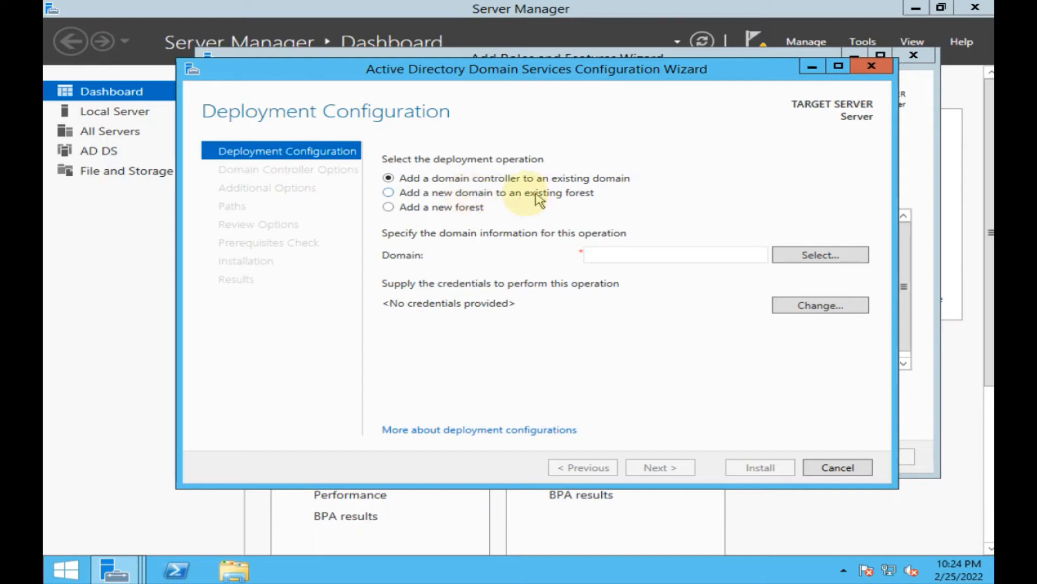
pyautogui.click(425, 194)
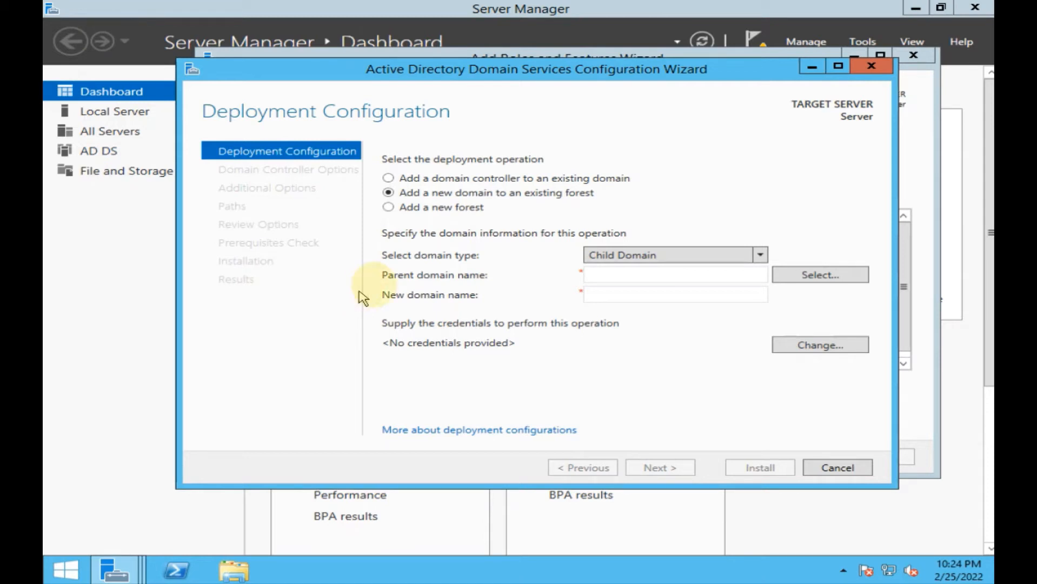
pyautogui.click(421, 210)
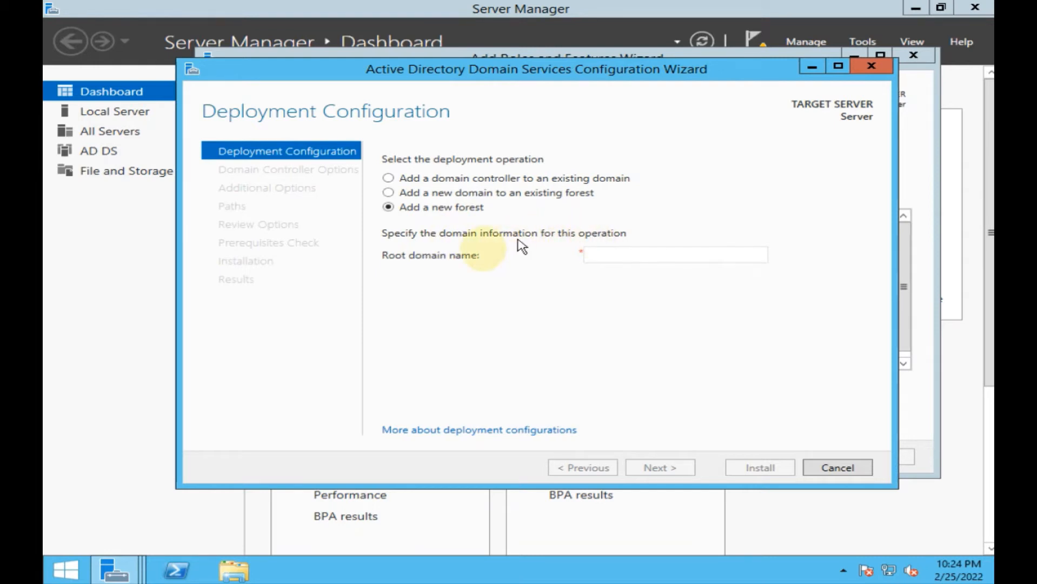
pyautogui.click(647, 252)
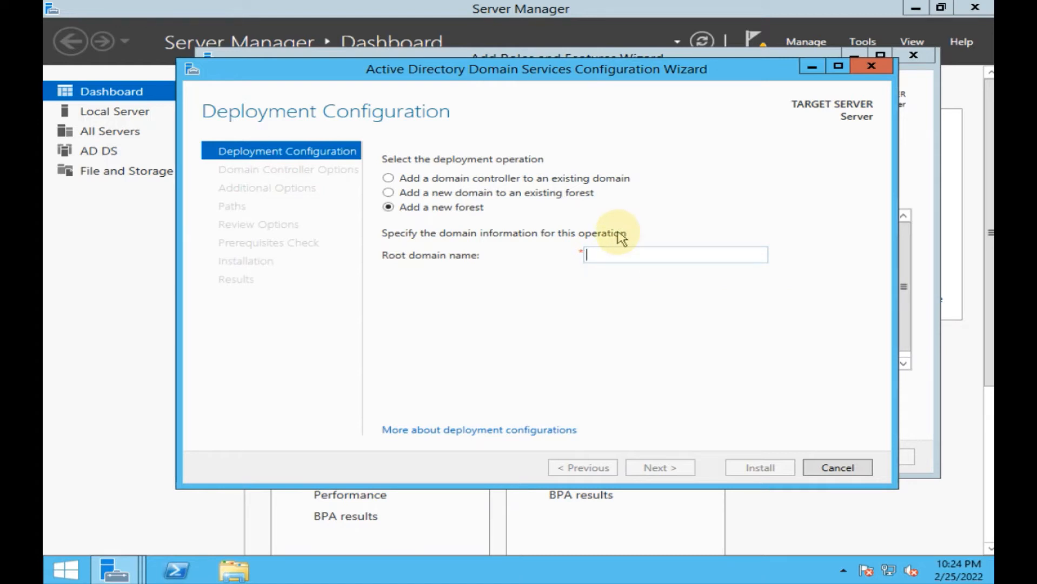
pyautogui.write('nwl.pk')
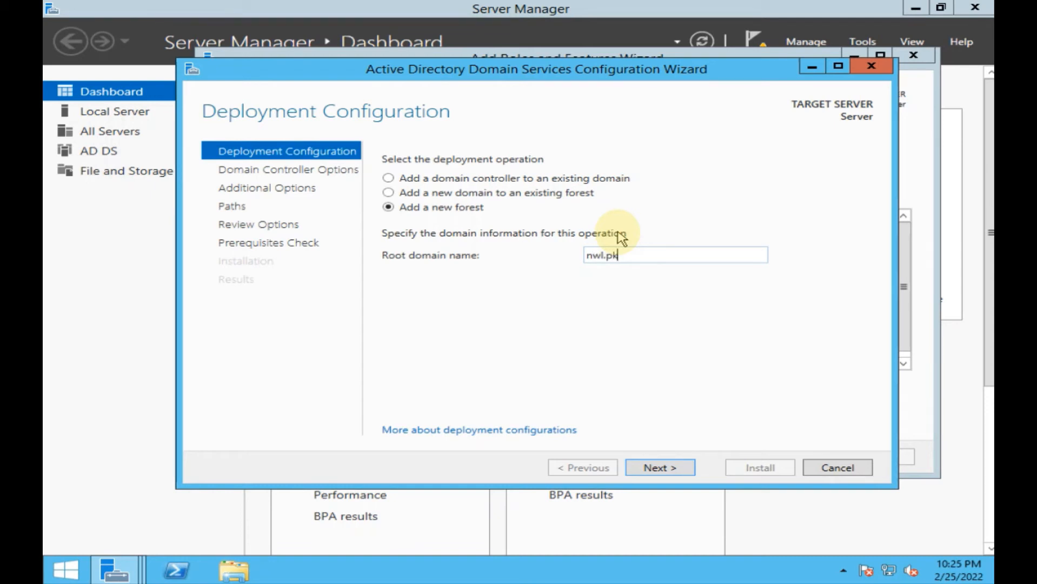
pyautogui.click(655, 469)
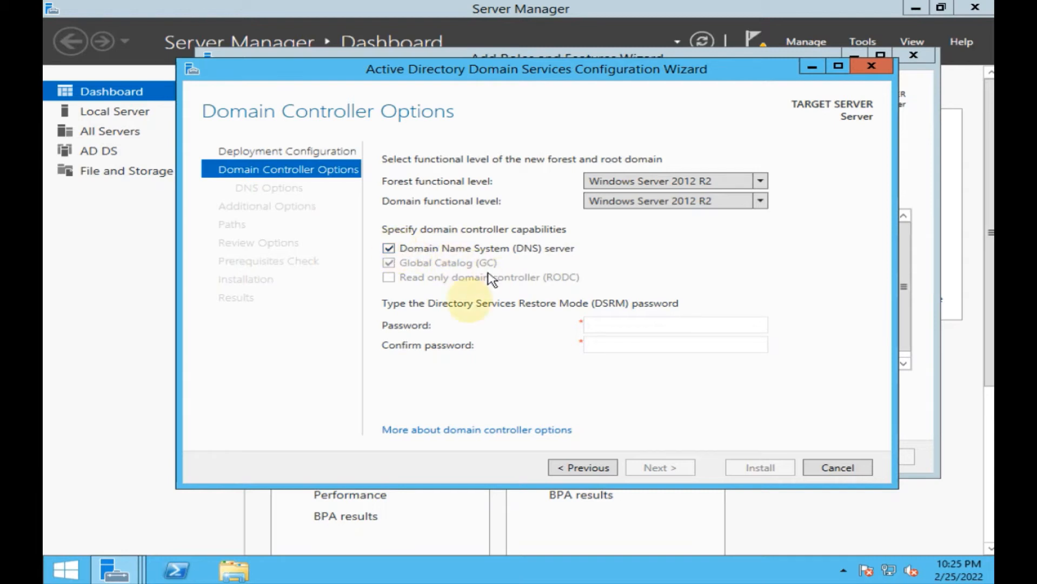
# - Enter and confirm a matching DSRM password, then continue to DNS Options
pyautogui.click(629, 325)
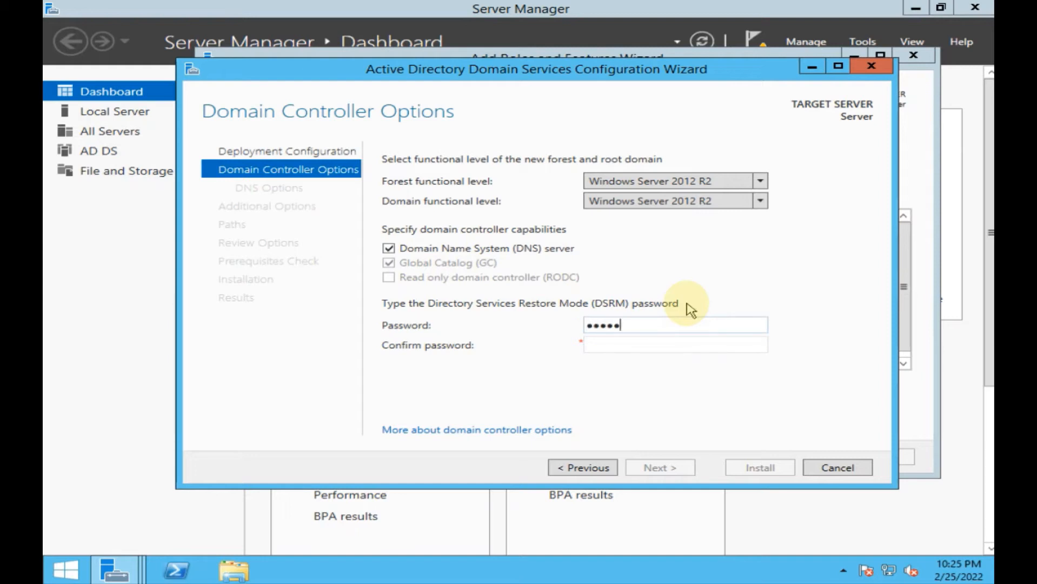
pyautogui.write('•••••••••')
pyautogui.press('Tab')
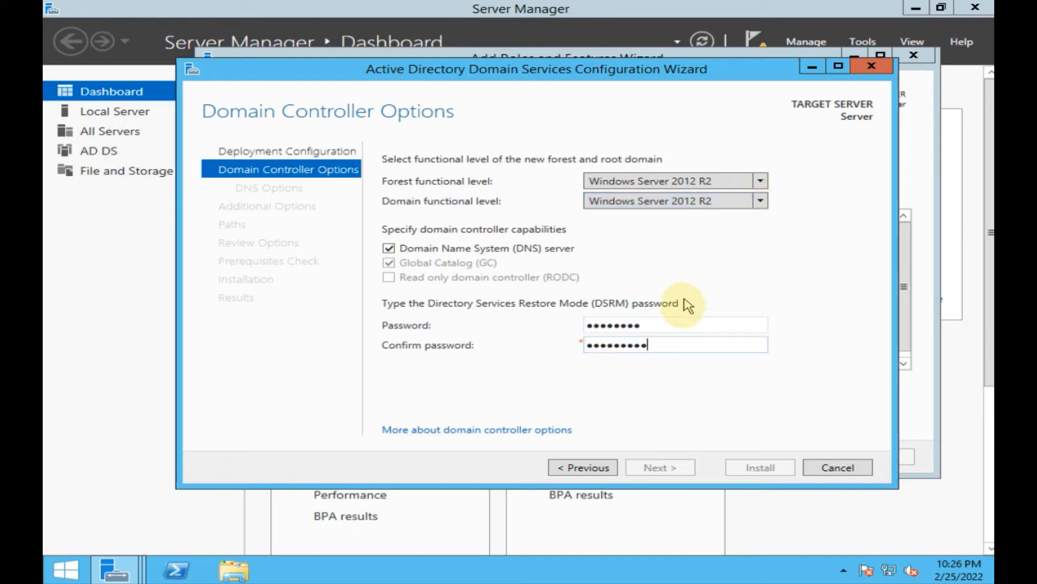
pyautogui.moveTo(666, 325); pyautogui.dragTo(478, 333)
pyautogui.write('•')
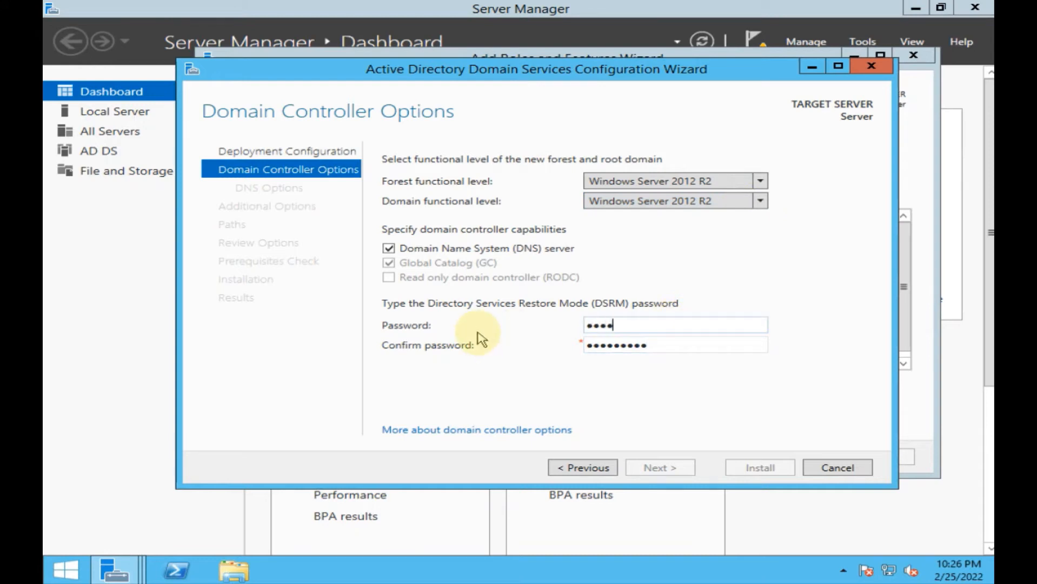
pyautogui.write('•••••••••')
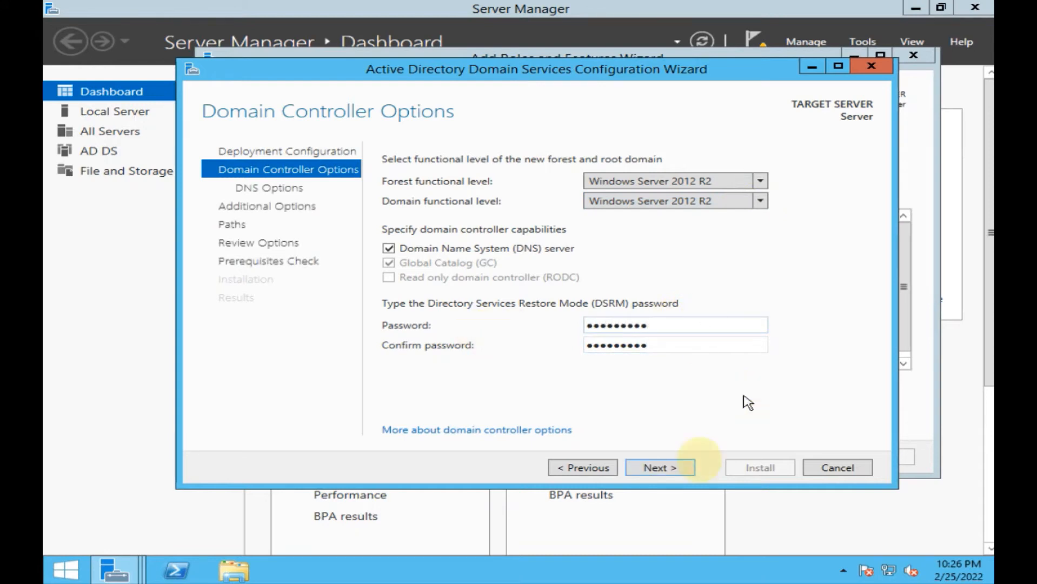
pyautogui.click(676, 472)
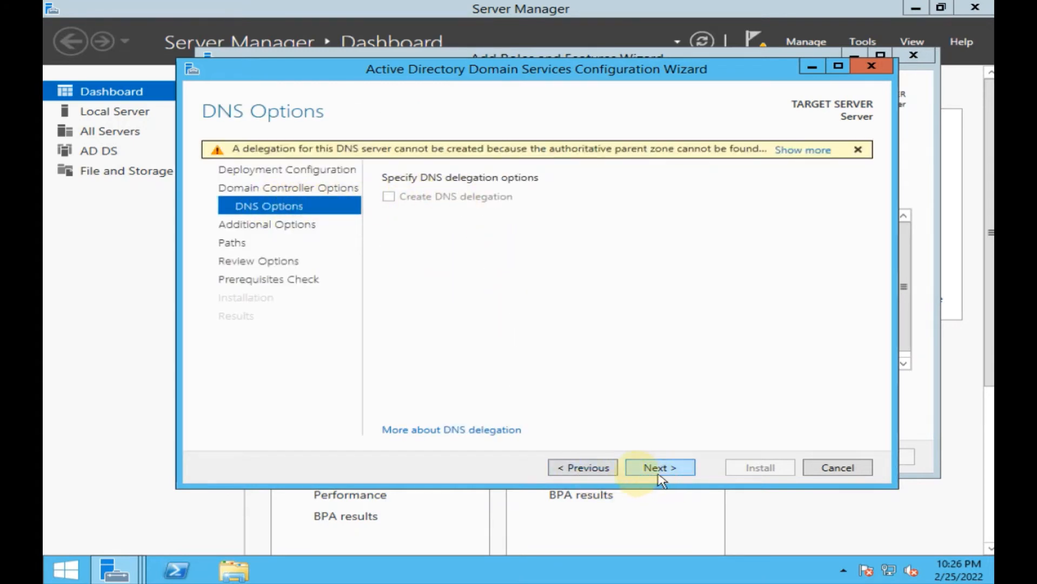
pyautogui.click(585, 468)
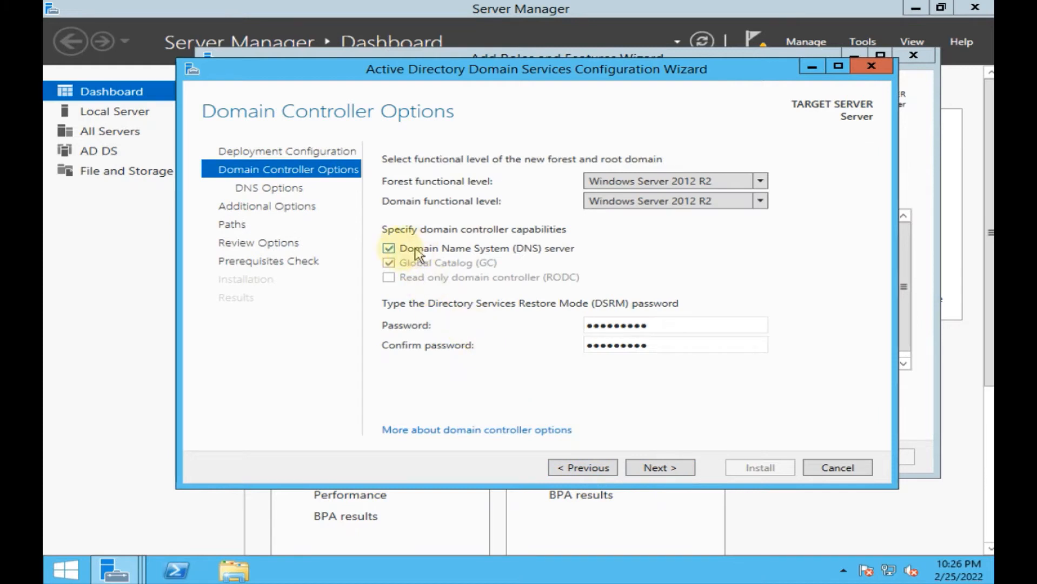
pyautogui.click(682, 468)
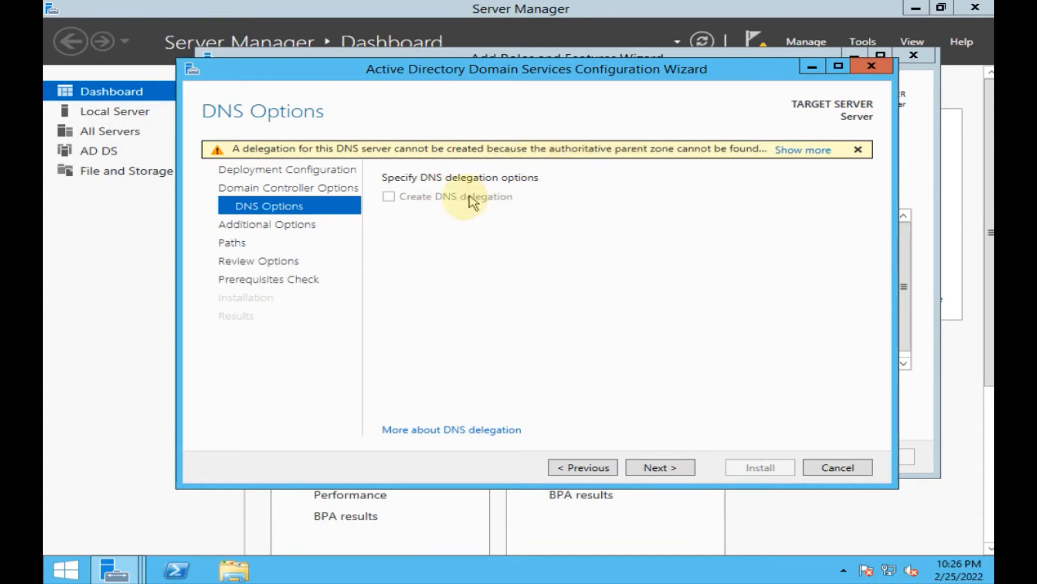
pyautogui.click(674, 476)
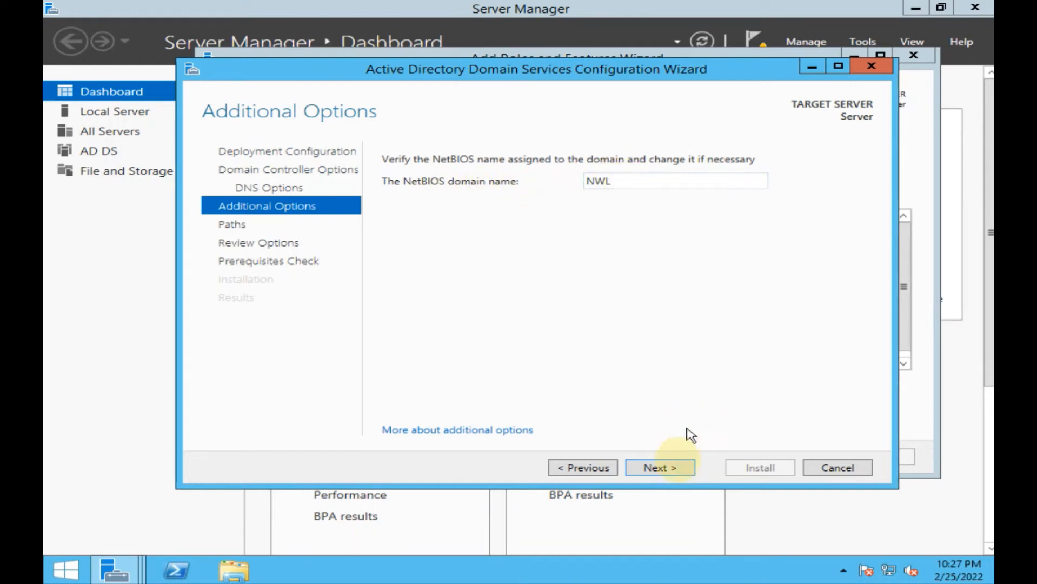
# - Accept NWL as the NetBIOS domain name on Additional Options and continue
pyautogui.click(666, 469)
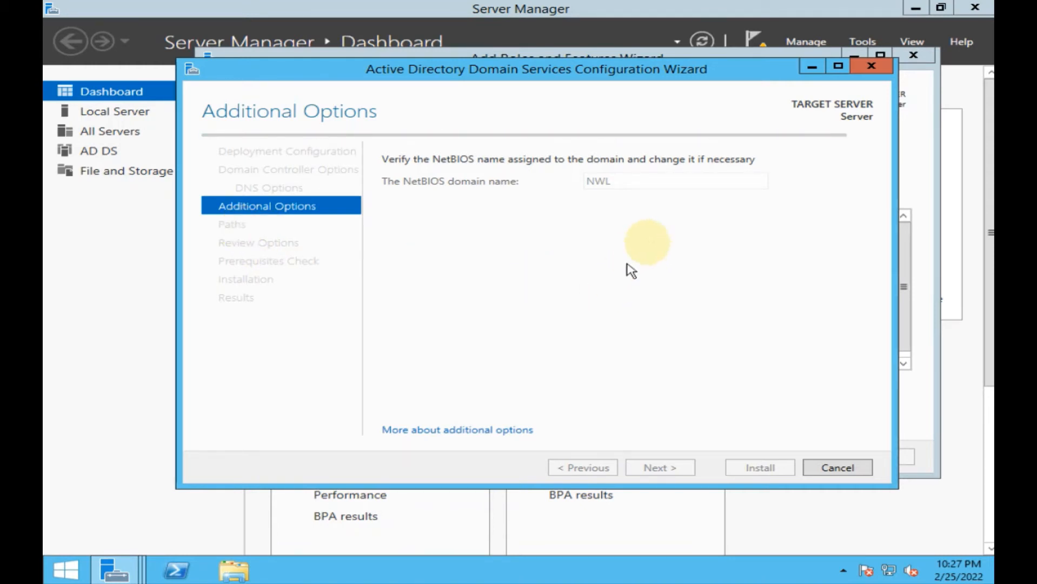
# - Keep the default C:\Windows\NTDS and C:\Windows\SYSVOL paths and continue to Review Options
pyautogui.moveTo(580, 75); pyautogui.dragTo(561, 69)
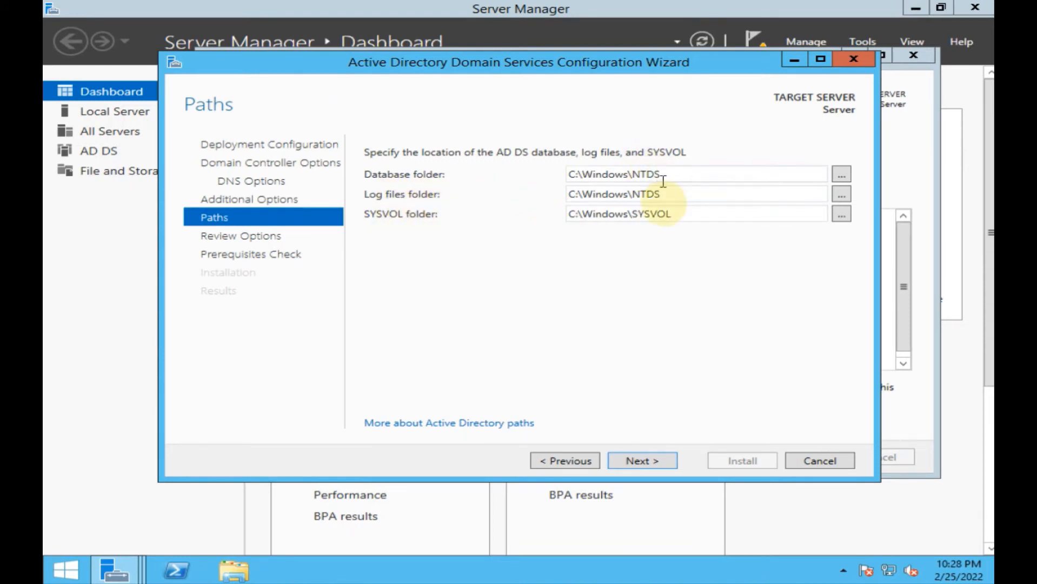
pyautogui.click(659, 464)
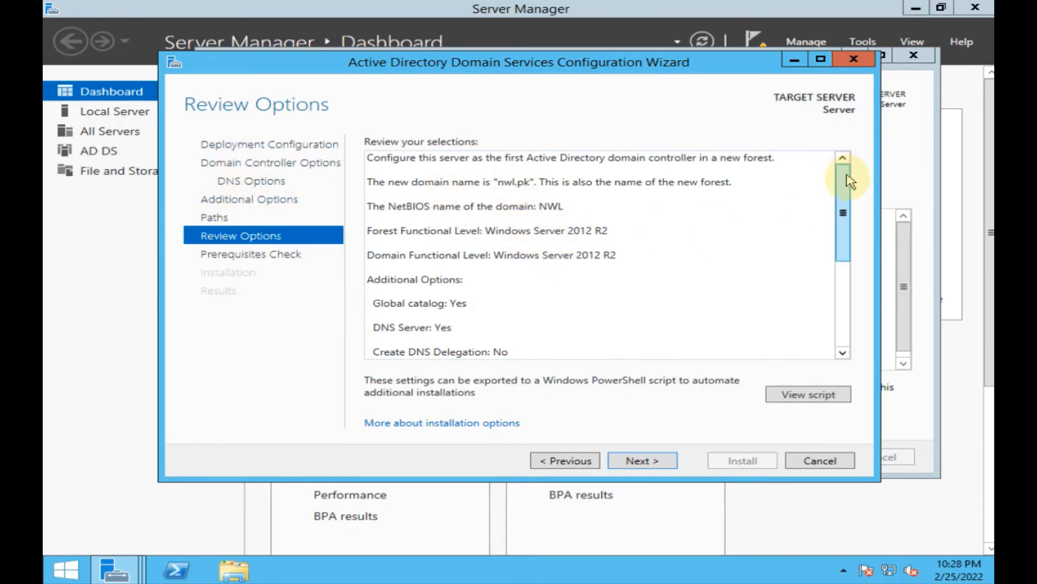
# - Review the nwl.pk forest settings summary and run the prerequisites check
pyautogui.moveTo(843, 179)
pyautogui.mouseDown()
pyautogui.moveTo(841, 227)
pyautogui.moveTo(833, 166)
pyautogui.mouseUp()
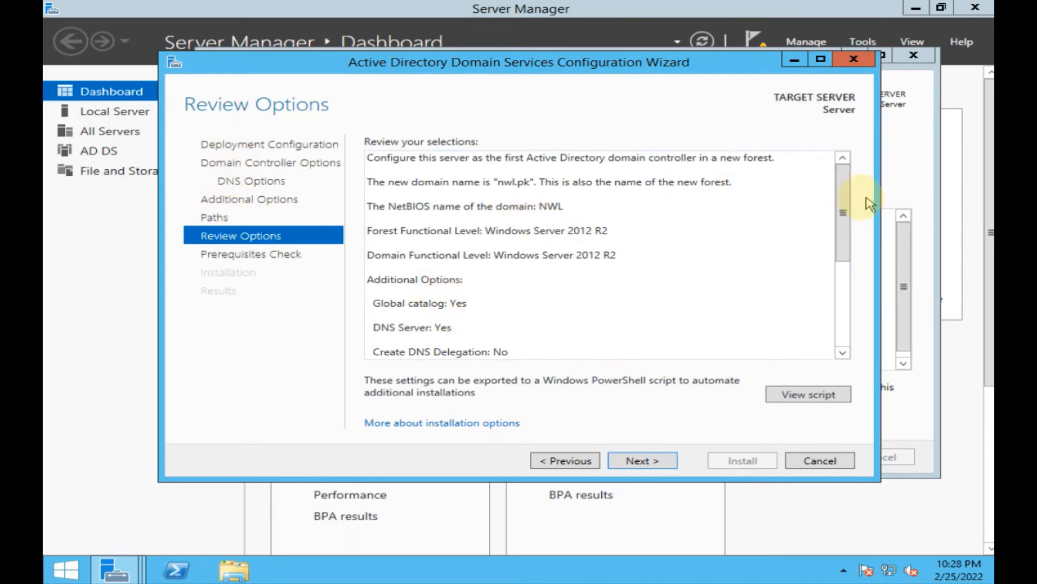
pyautogui.moveTo(840, 205); pyautogui.dragTo(841, 286)
pyautogui.click(641, 461)
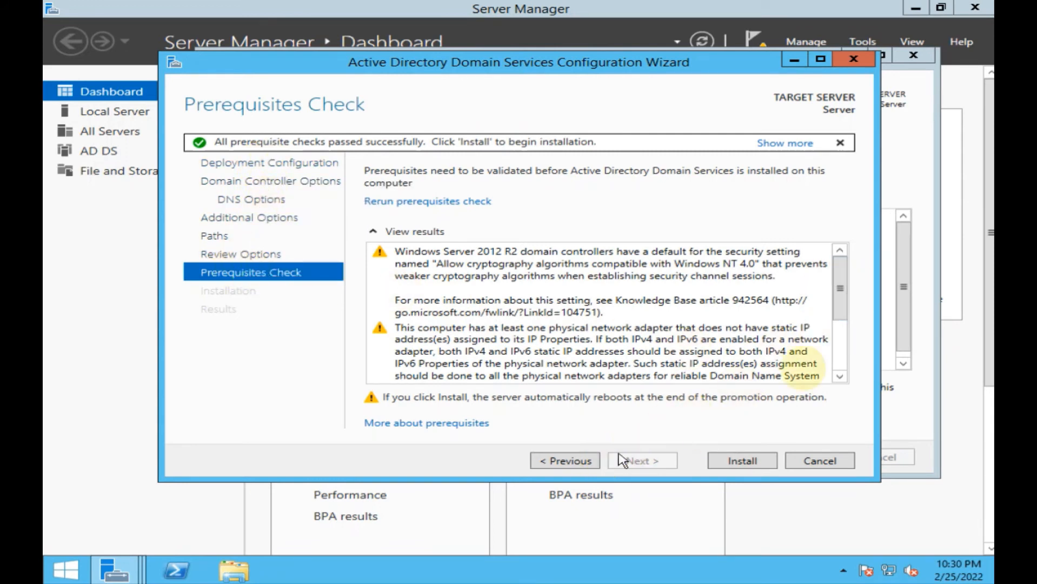
# - Install AD DS to promote the server to a domain controller for nwl.pk
pyautogui.click(742, 461)
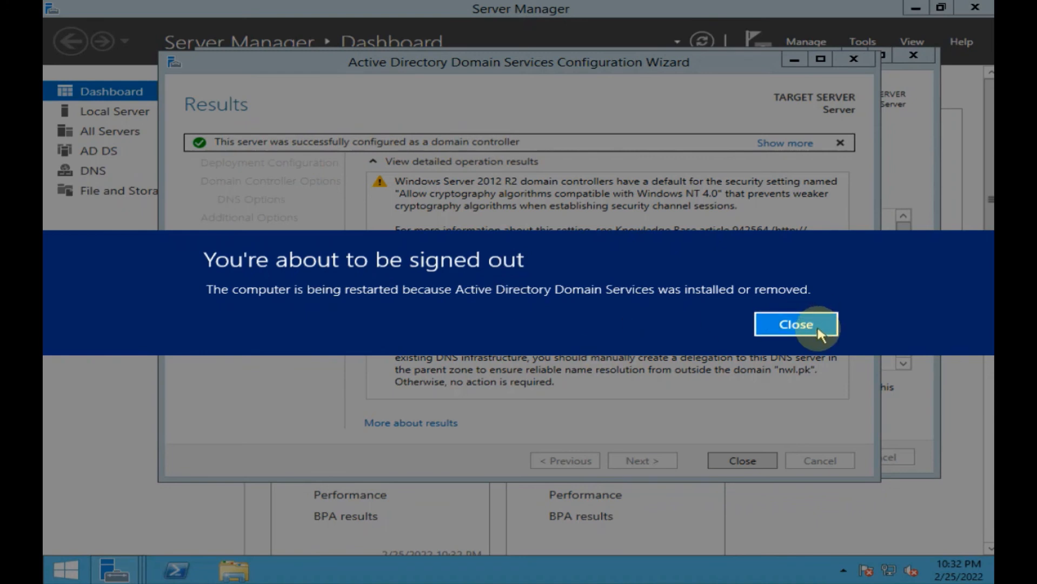
# - Dismiss the sign-out notice and let the server reboot to the lock screen
pyautogui.click(795, 325)
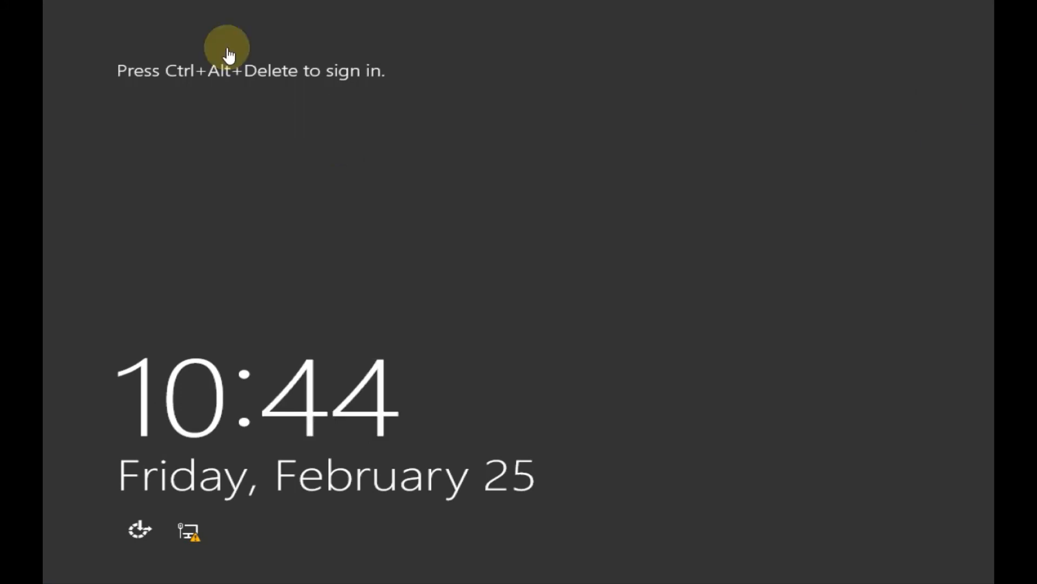
# - Sign in as NWL\Administrator by entering the administrator password at the Ctrl+Alt+Delete screen
pyautogui.hotkey('ctrl', 'alt', 'Delete')
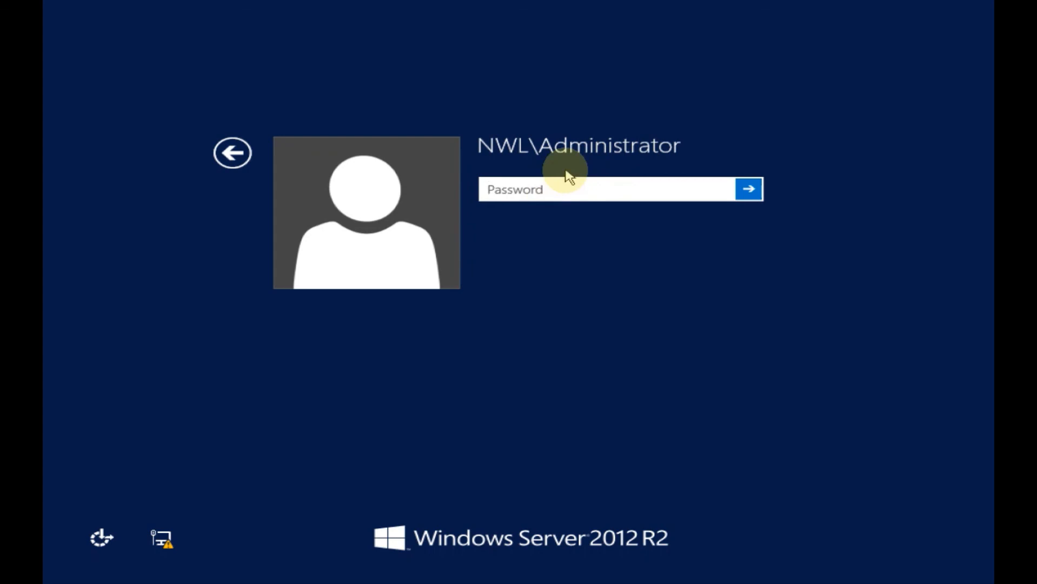
pyautogui.write('•••••••••')
pyautogui.press('Return')
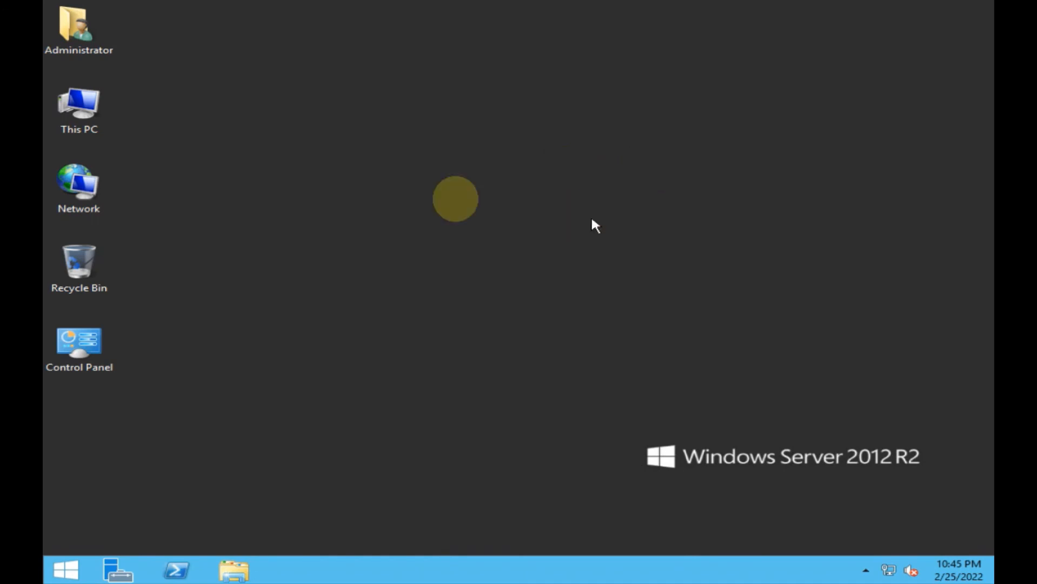
# - Refresh the desktop and wait for the Server Manager Dashboard listing AD DS and DNS
pyautogui.rightClick(409, 187)
pyautogui.click(476, 231)
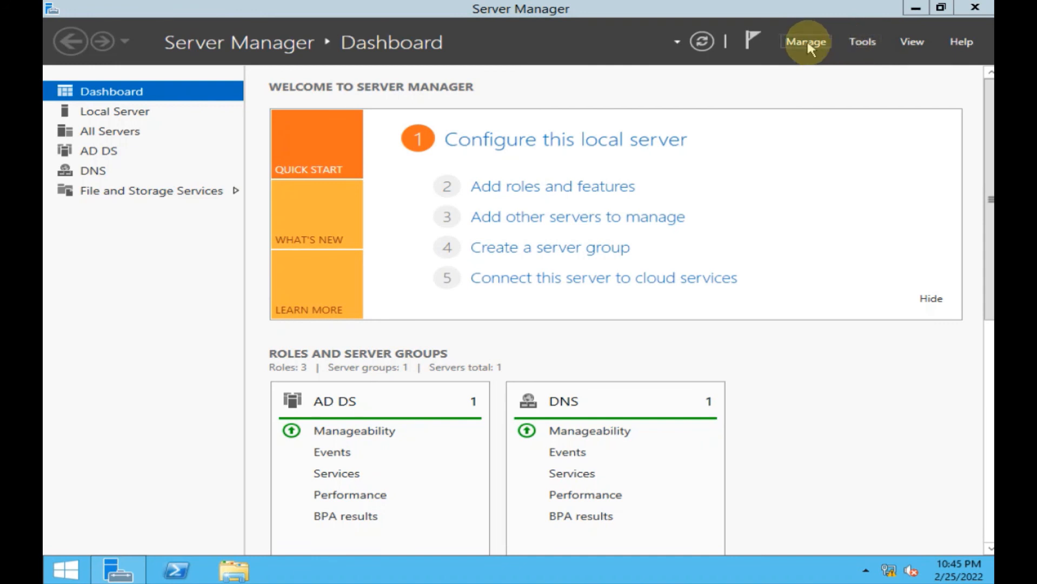
pyautogui.click(862, 42)
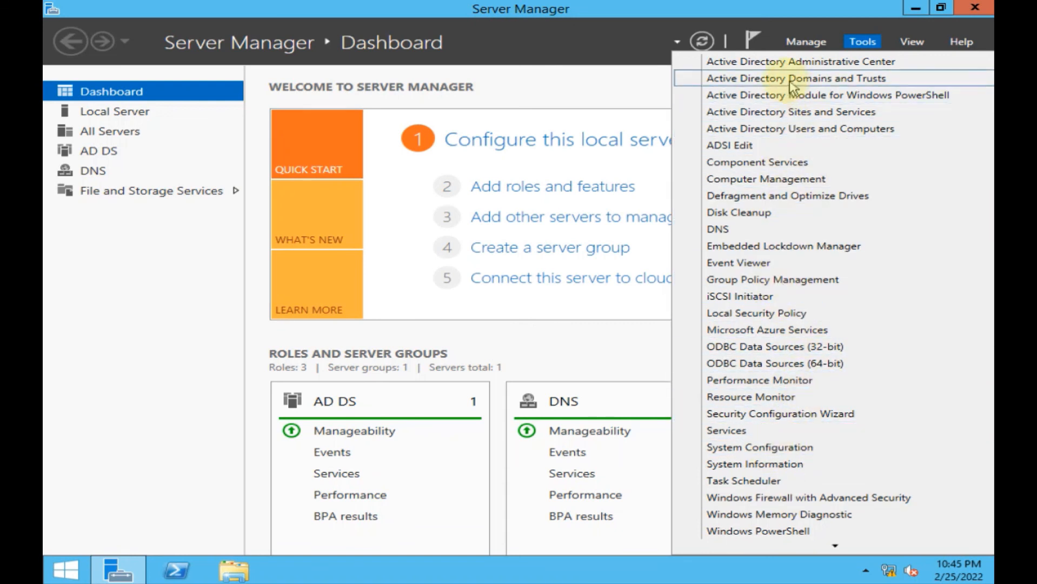
pyautogui.click(613, 93)
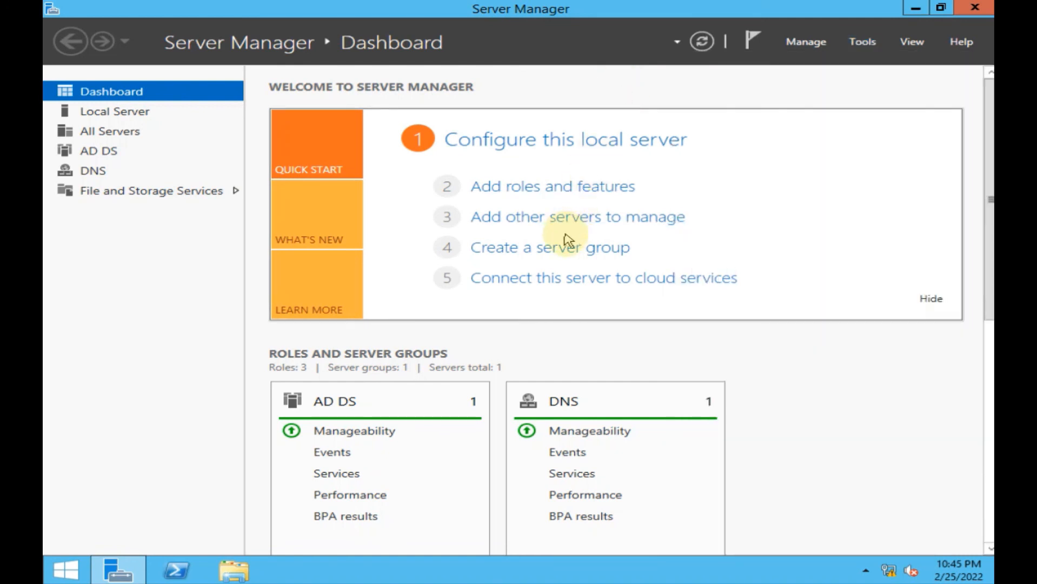